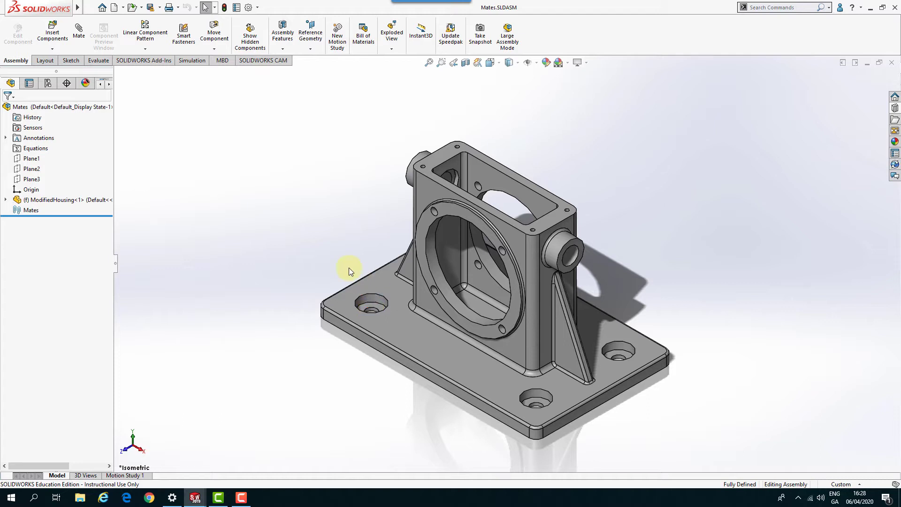
- Tile the RoundCoverPl part and Mates assembly windows vertically side by side and collapse the feature tree in both
mouse_move(79, 6)
left_click(191, 7)
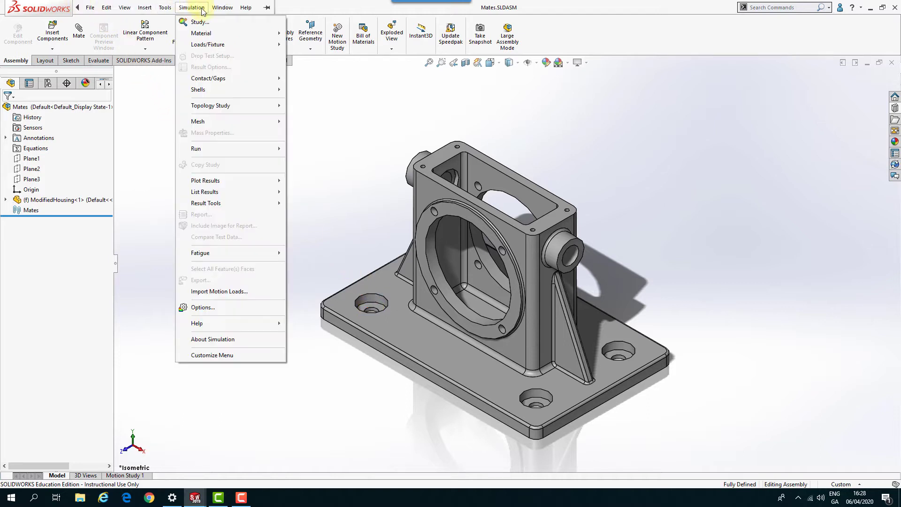
mouse_move(222, 7)
mouse_move(246, 123)
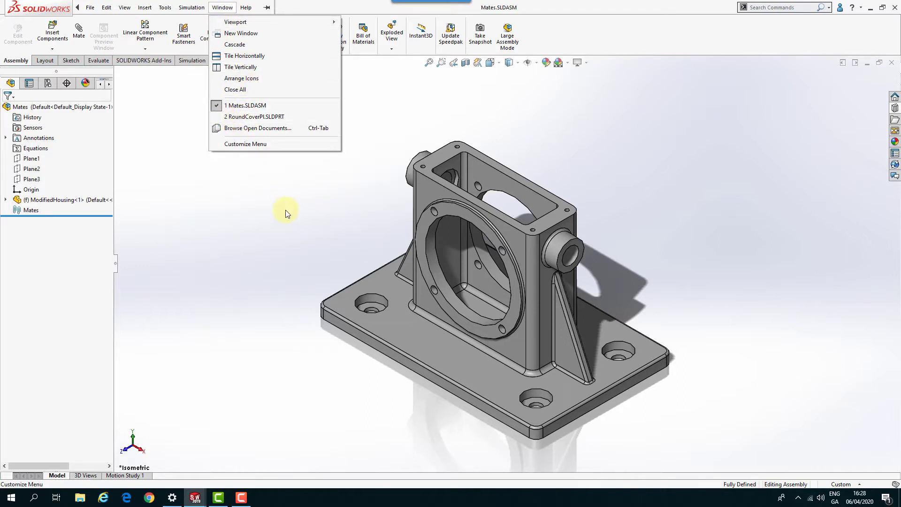
left_click(854, 64)
left_click(854, 63)
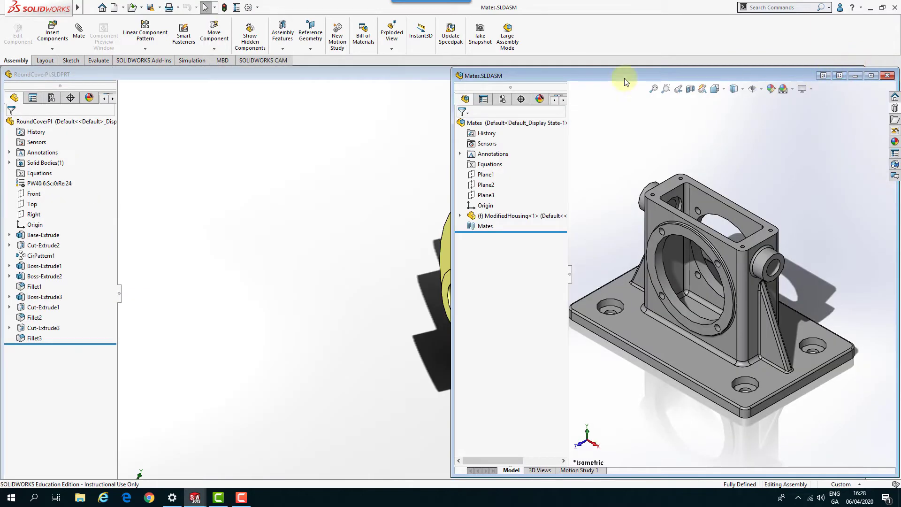
left_click(431, 74)
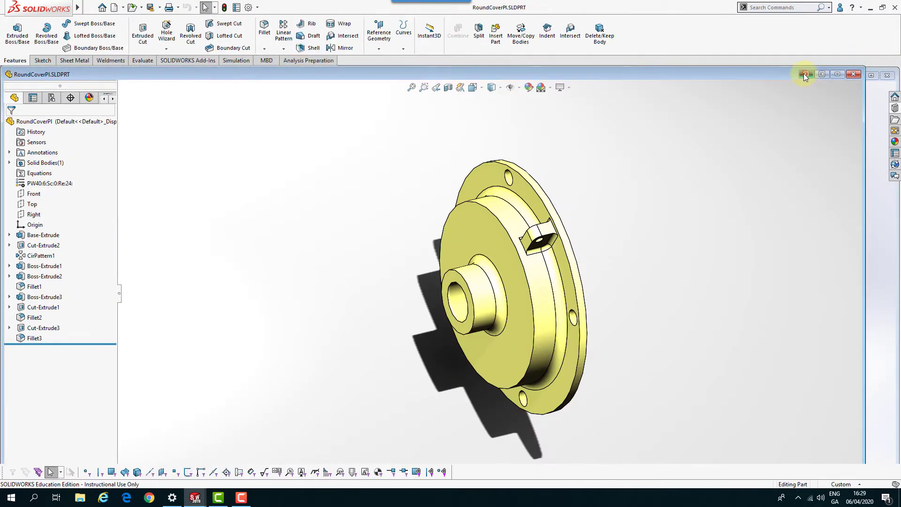
left_click(804, 74)
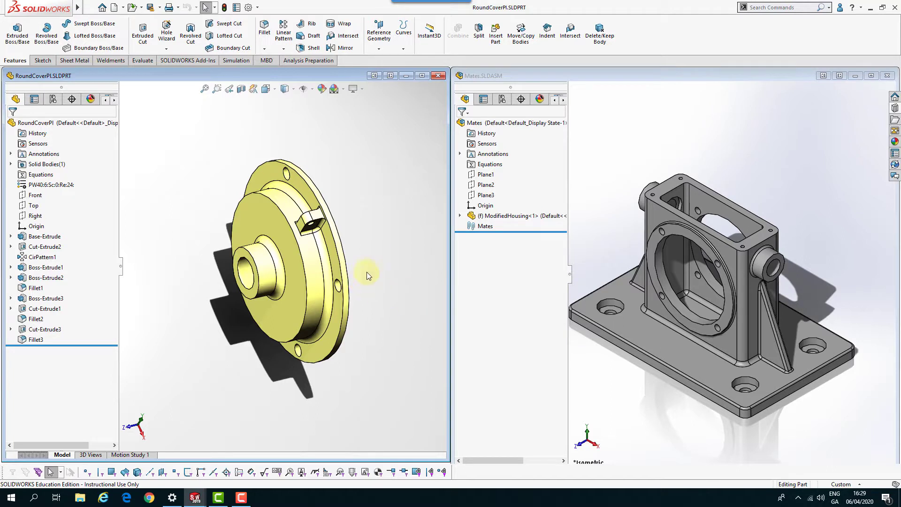
left_click(121, 265)
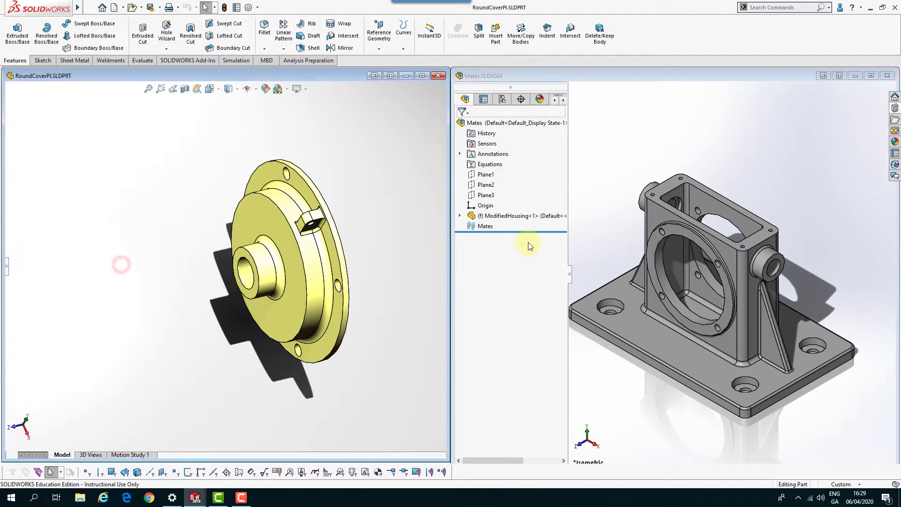
left_click(569, 272)
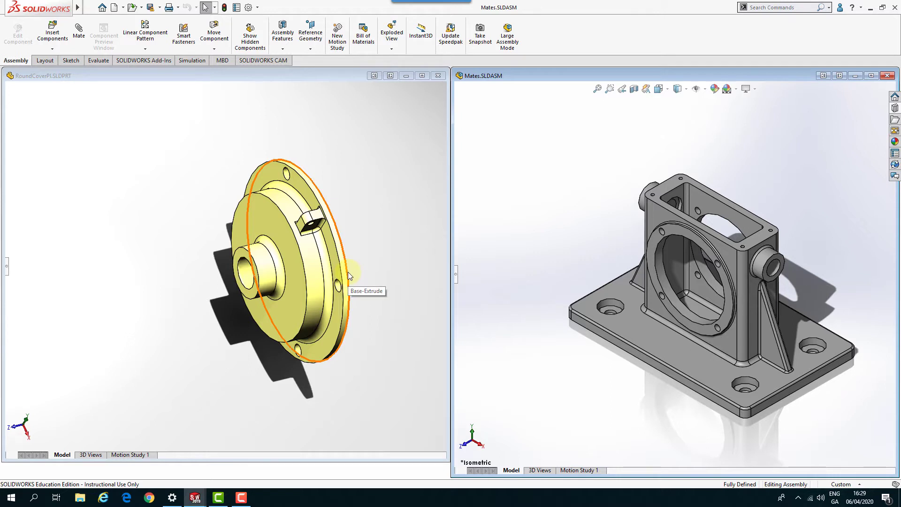
- Add the RoundCoverPl to the housing's front opening by SmartMating its flange's circular edge to the opening's circular edge
left_click_drag(348, 272, 697, 293)
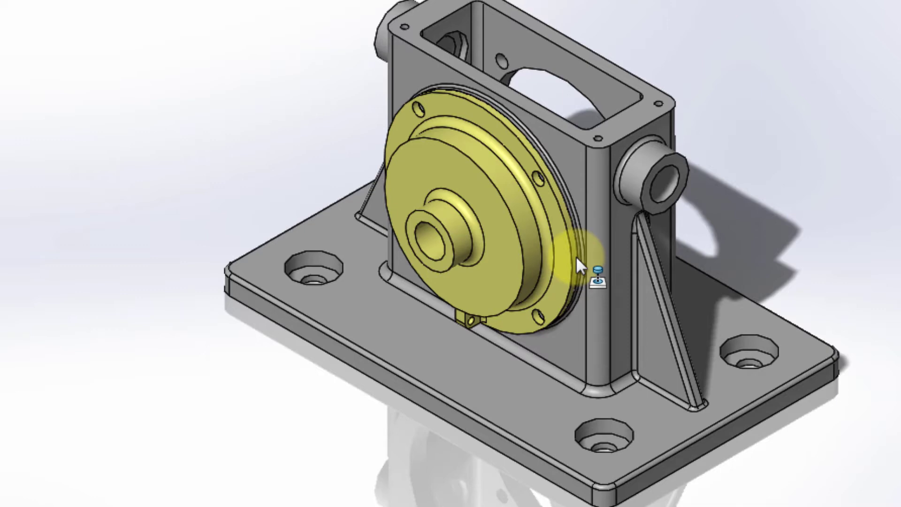
left_click(576, 255)
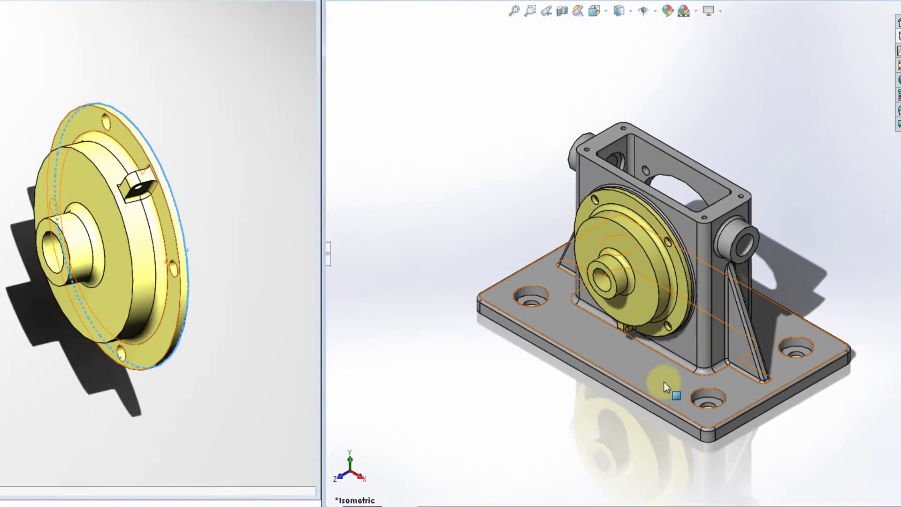
- SmartMate a second RoundCoverPl into the opening on the opposite side of the housing, flipping its alignment so it faces outward
middle_click_drag(573, 412, 301, 406)
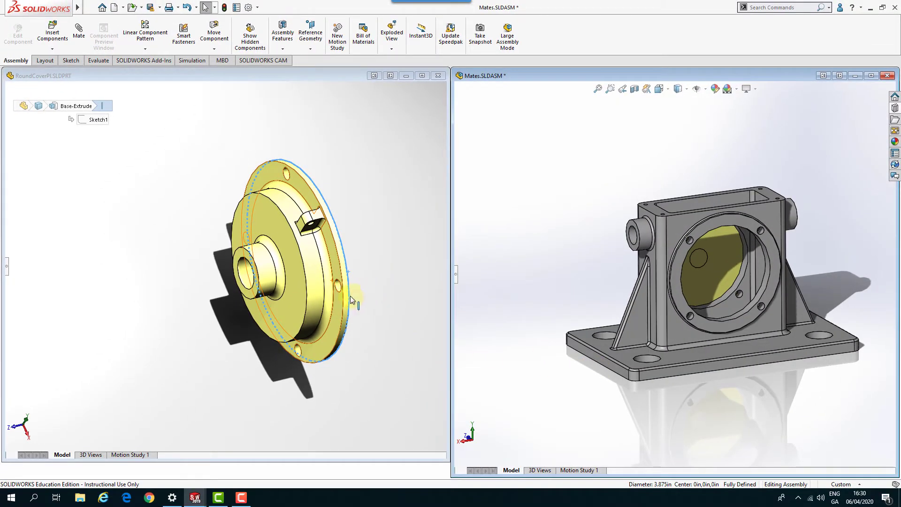
left_click_drag(348, 296, 766, 281)
key("Tab")
key("Tab")
middle_click_drag(563, 267, 487, 269)
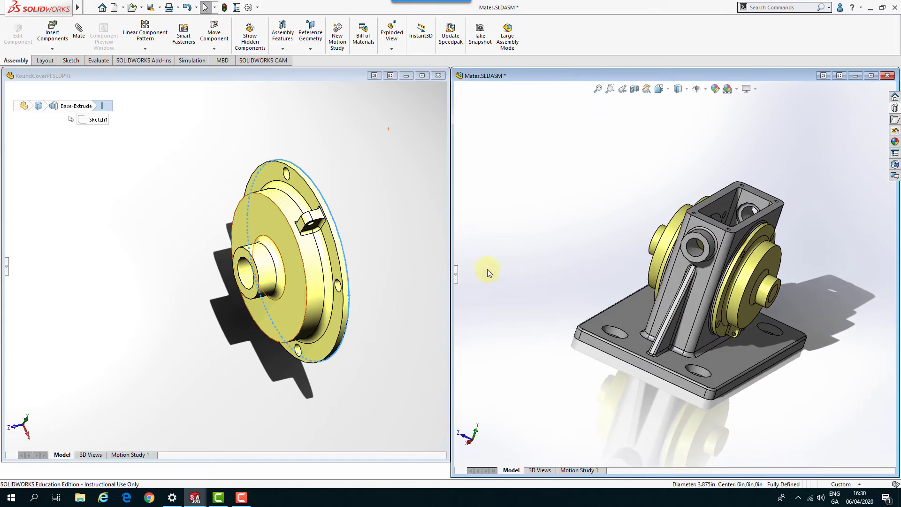
- Examine the concentric and coincident mates created for both covers in the assembly's Mates folder
left_click(456, 273)
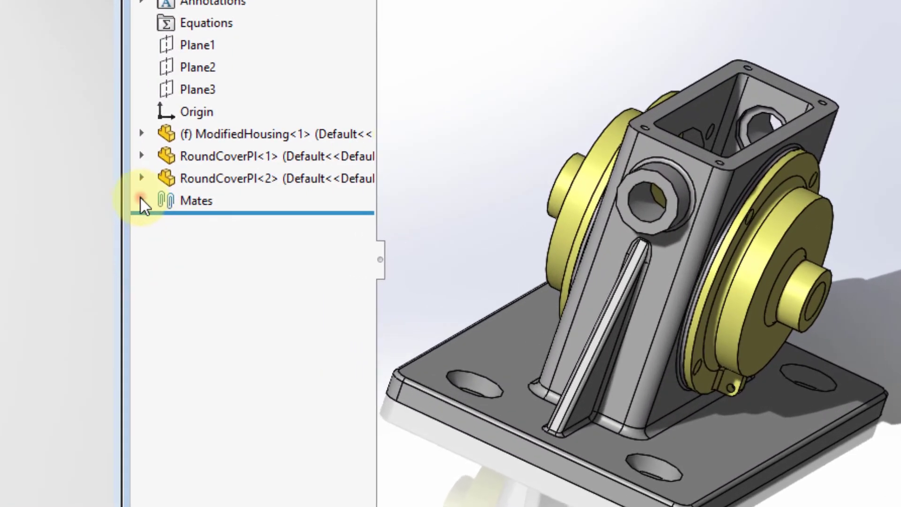
left_click(141, 200)
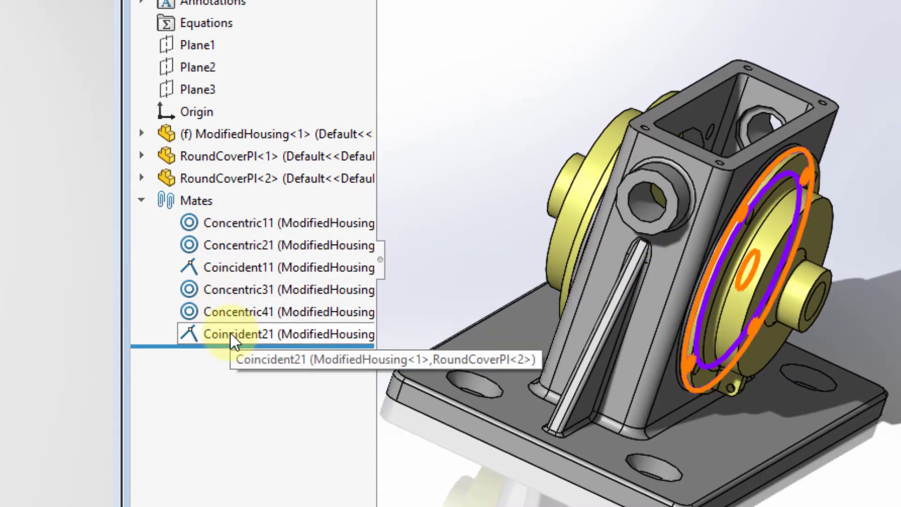
left_click(140, 200)
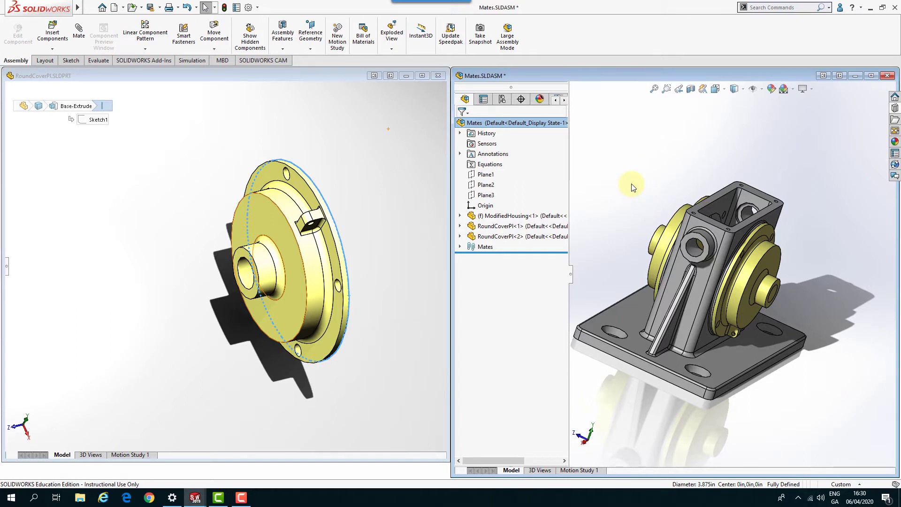
- Close the RoundCoverPl part window, maximize the Mates assembly window and set it to the isometric view
left_click(437, 76)
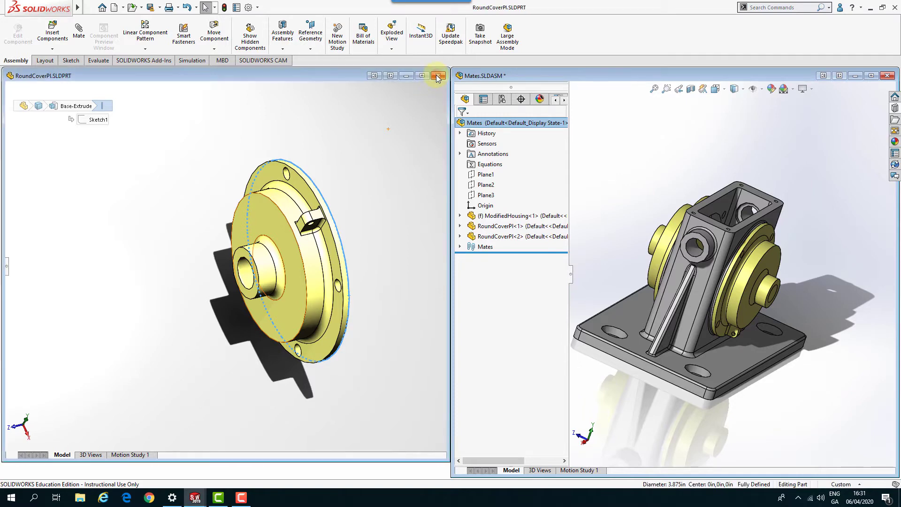
left_click(871, 75)
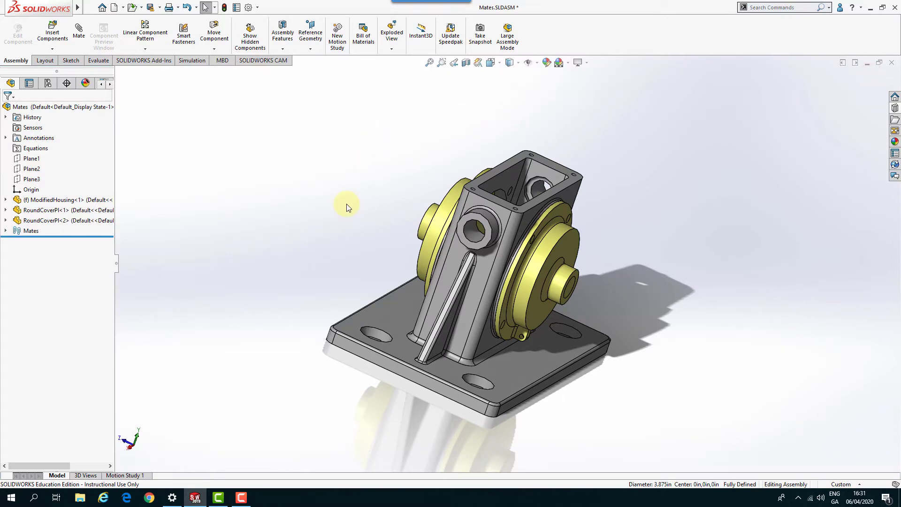
key("ctrl+7")
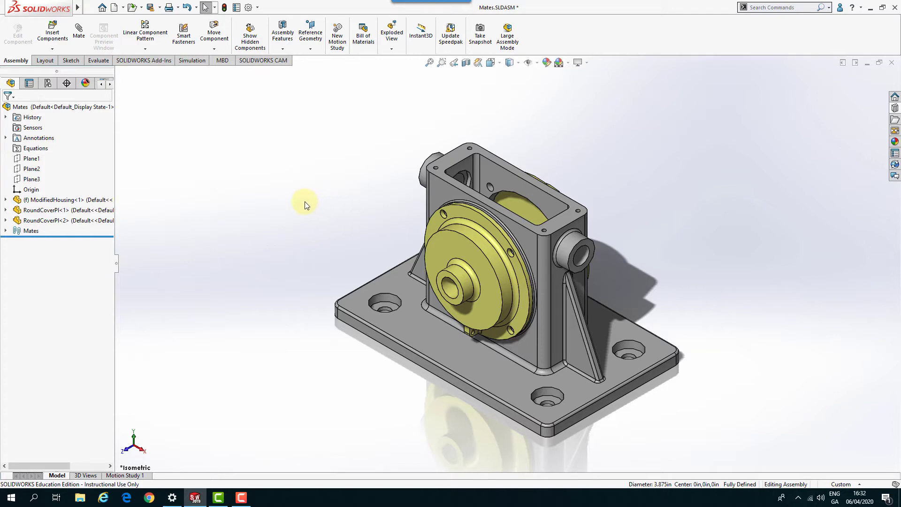
- Insert the Offset Shaft.SLDPRT component and place it in free space above the housing
left_click(53, 29)
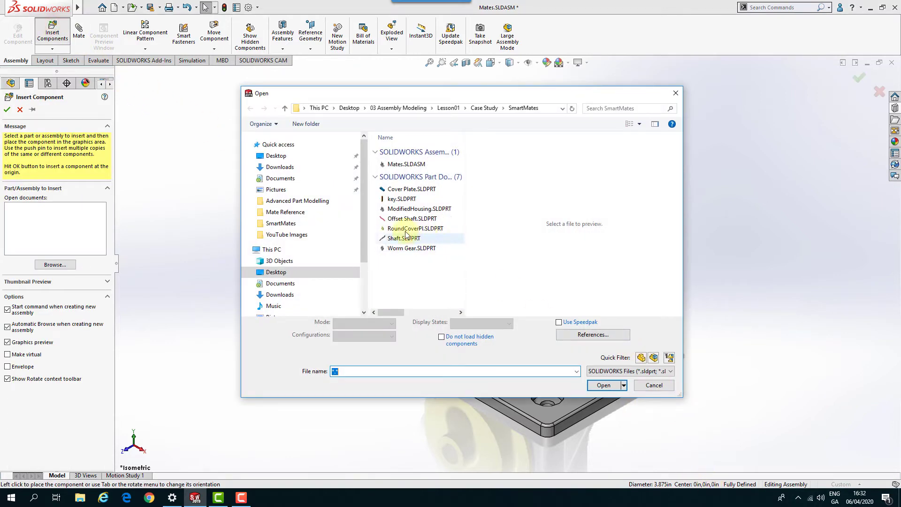
left_click(410, 218)
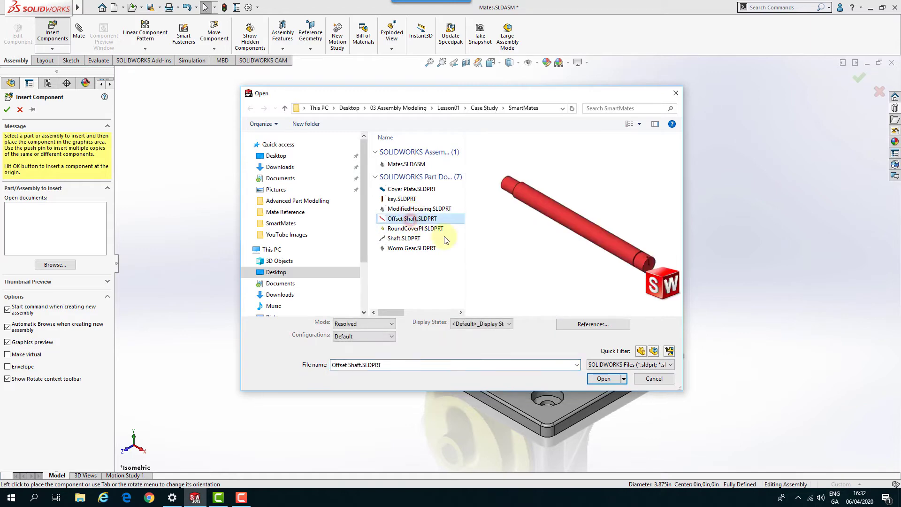
left_click(604, 380)
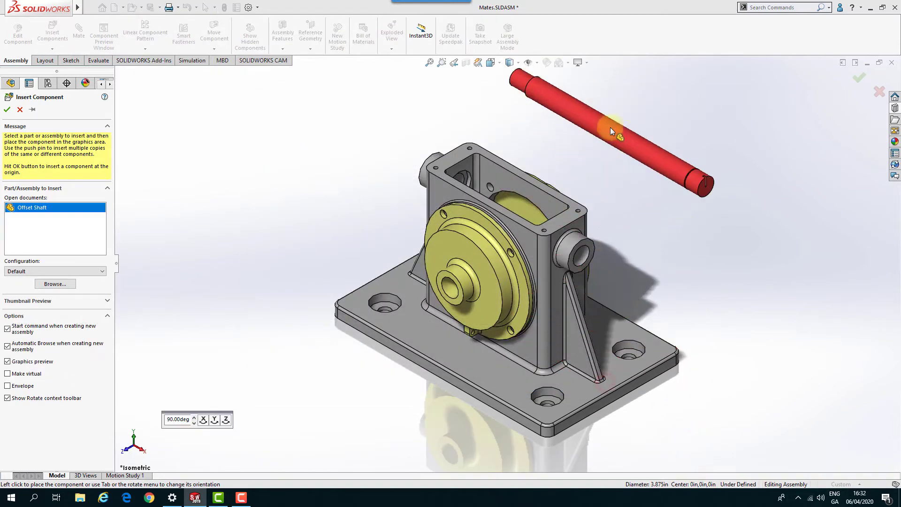
left_click(582, 158)
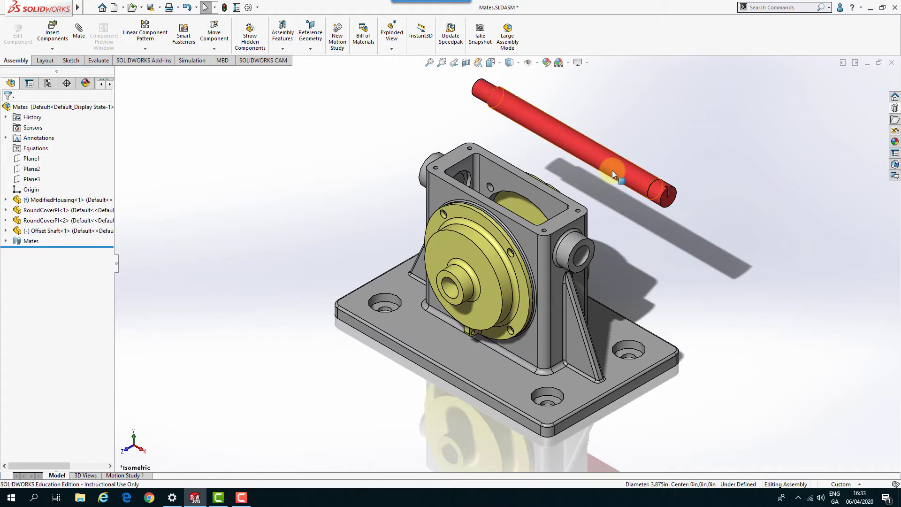
- SmartMate the Offset Shaft's cylindrical face to the bore of the housing's side boss with a Concentric mate
left_click_drag(616, 170, 583, 173)
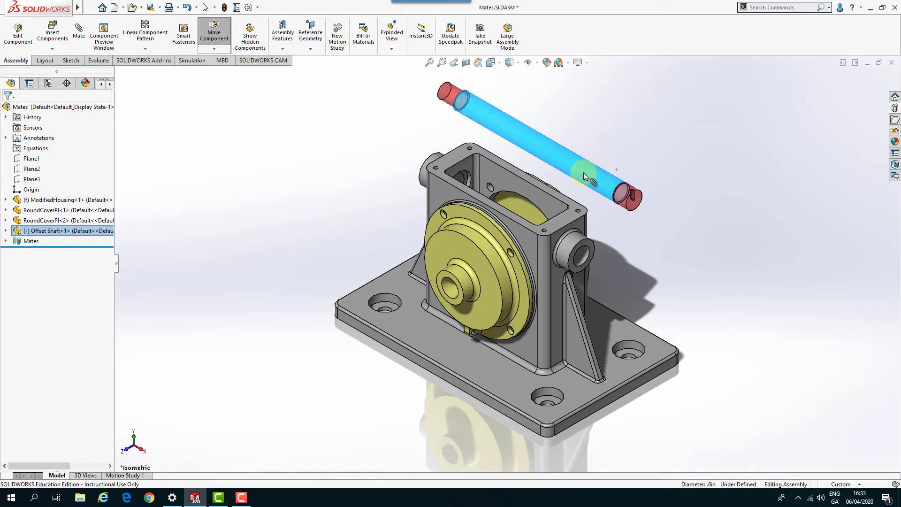
left_click_drag(584, 173, 593, 242)
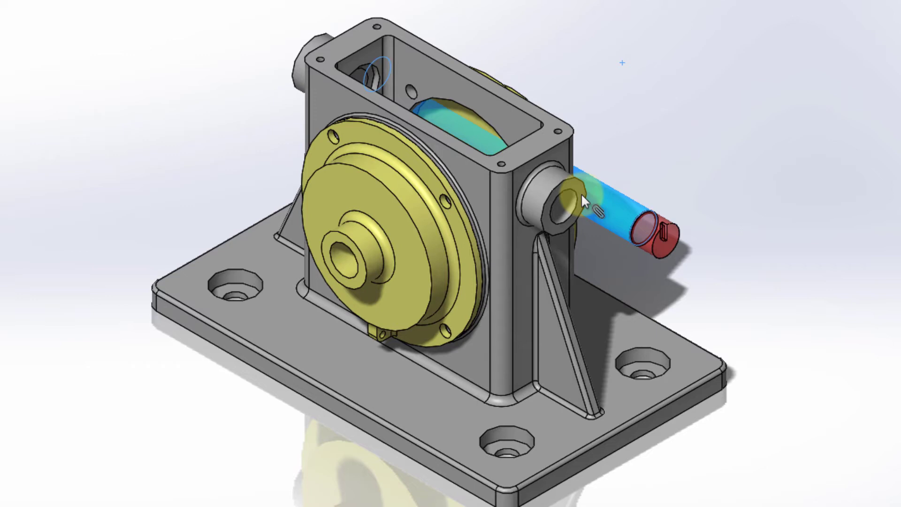
left_click_drag(581, 193, 561, 204)
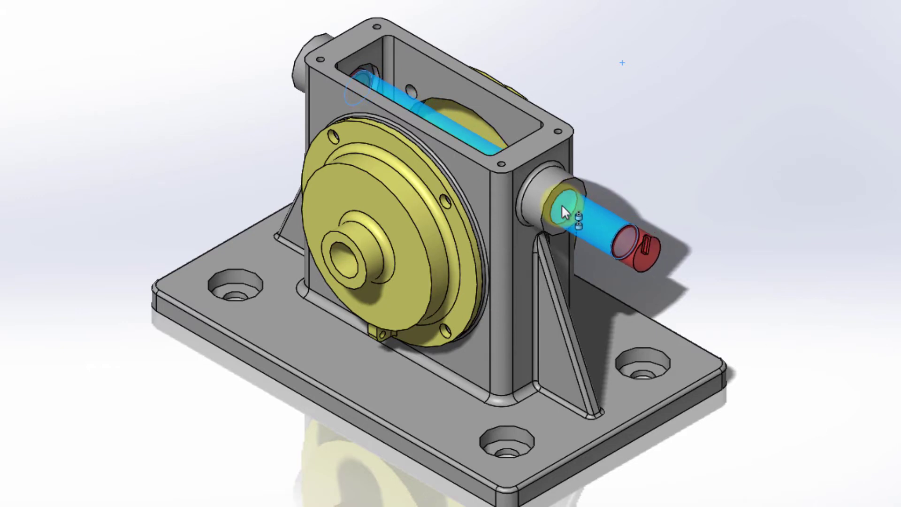
left_click_drag(562, 205, 564, 204)
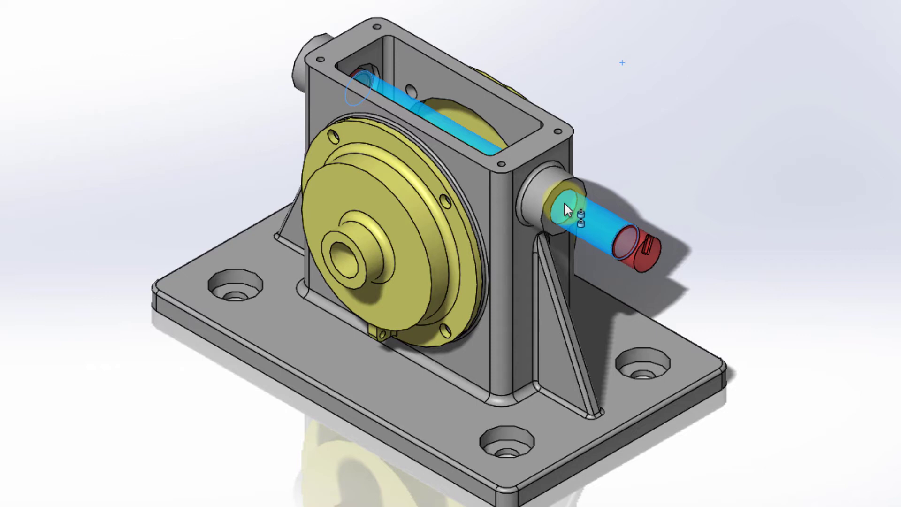
left_click_drag(564, 203, 565, 203)
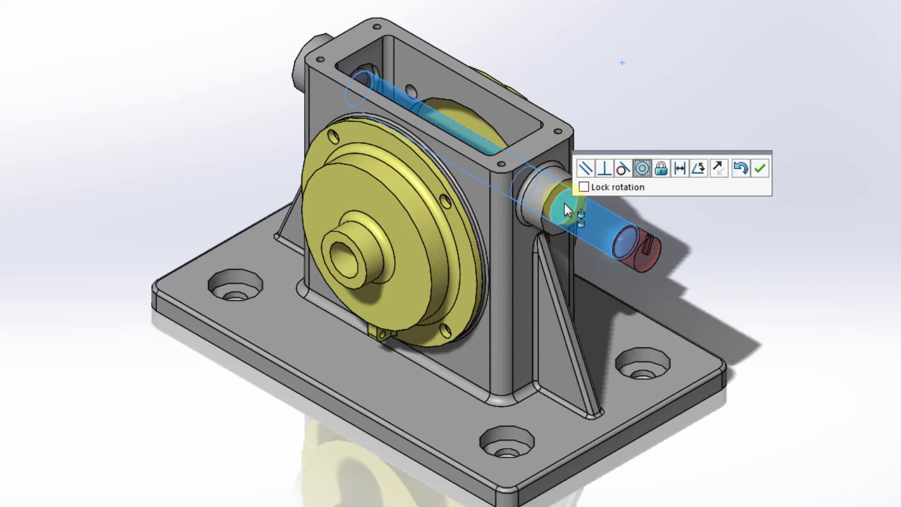
left_click(641, 170)
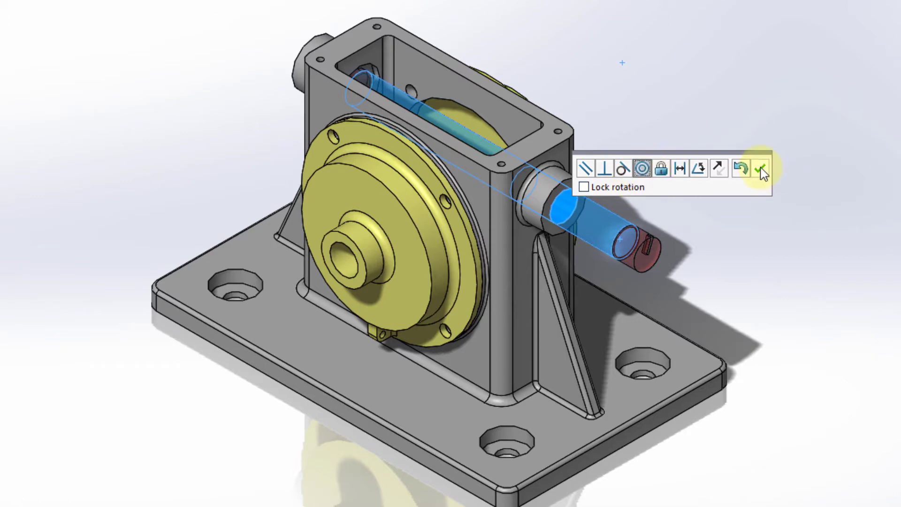
left_click(761, 170)
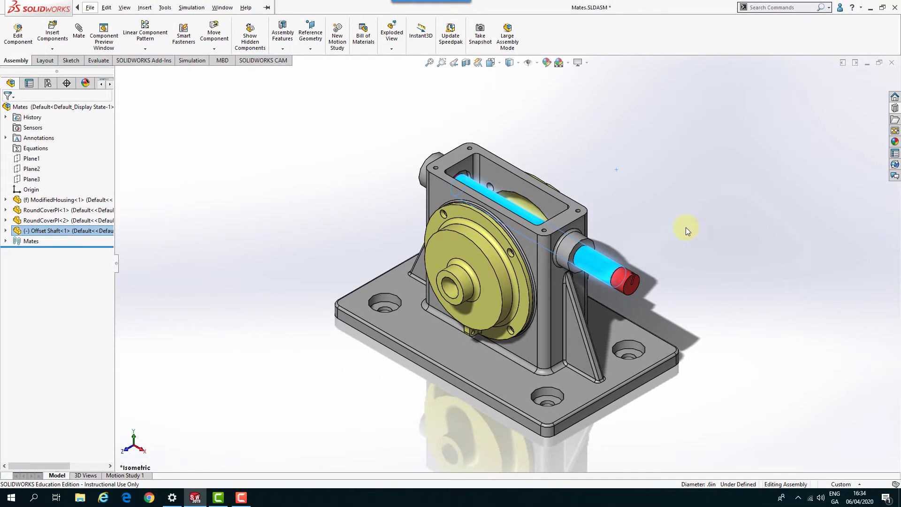
left_click(686, 228)
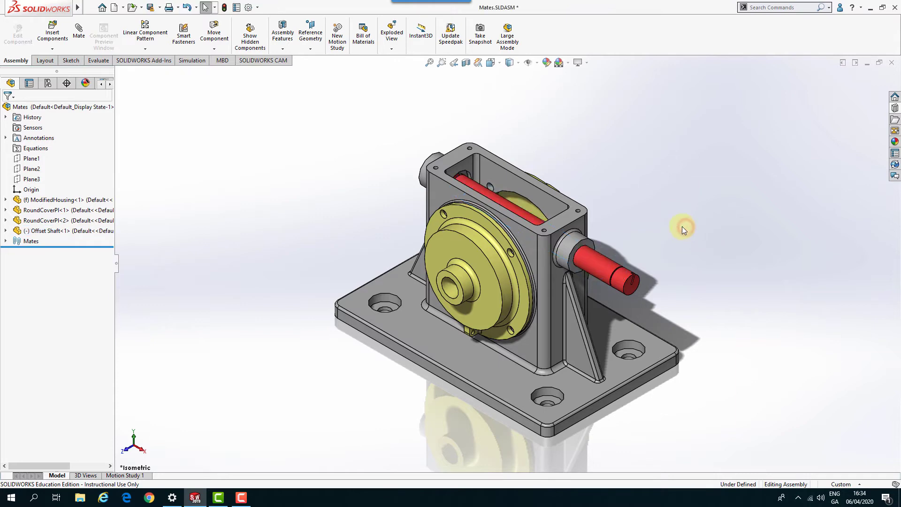
- SmartMate the side face of the Offset Shaft's groove to the end face of the housing's side boss with a Coincident mate
scroll(638, 251, "down", 10)
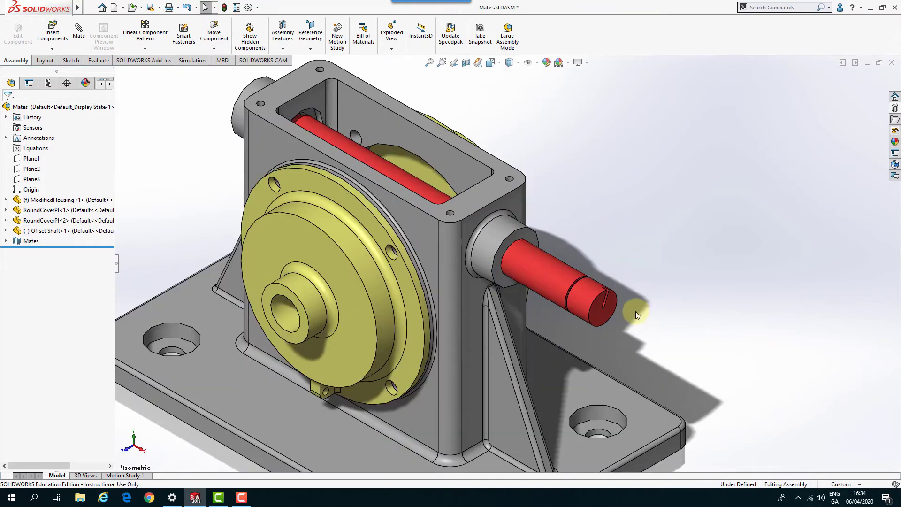
scroll(564, 284, "down", 2)
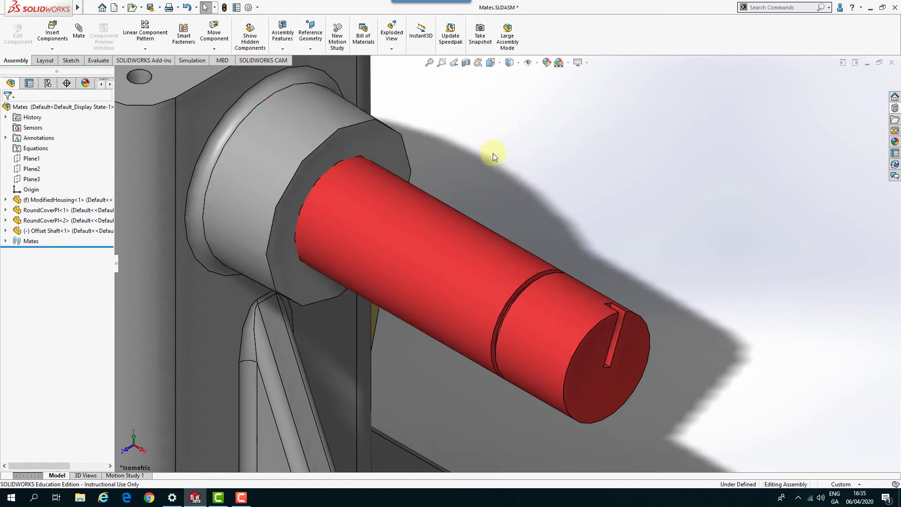
left_click(213, 31)
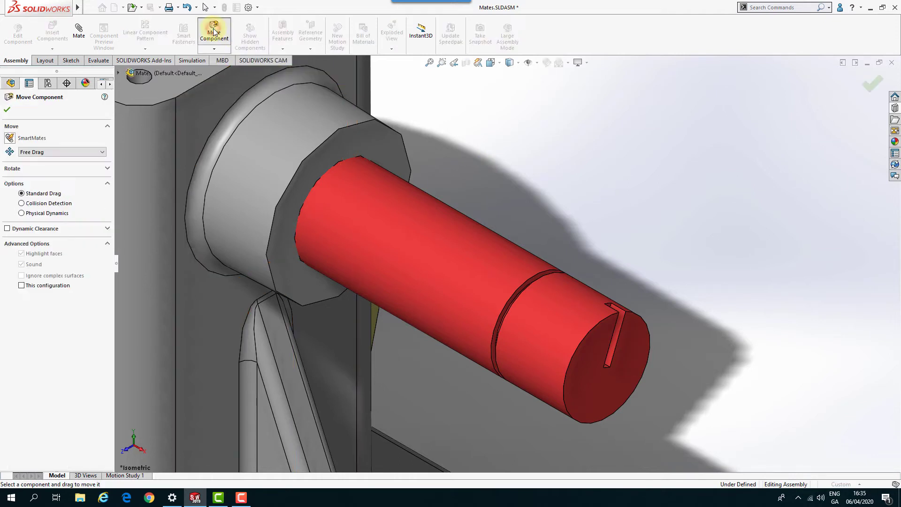
left_click(10, 138)
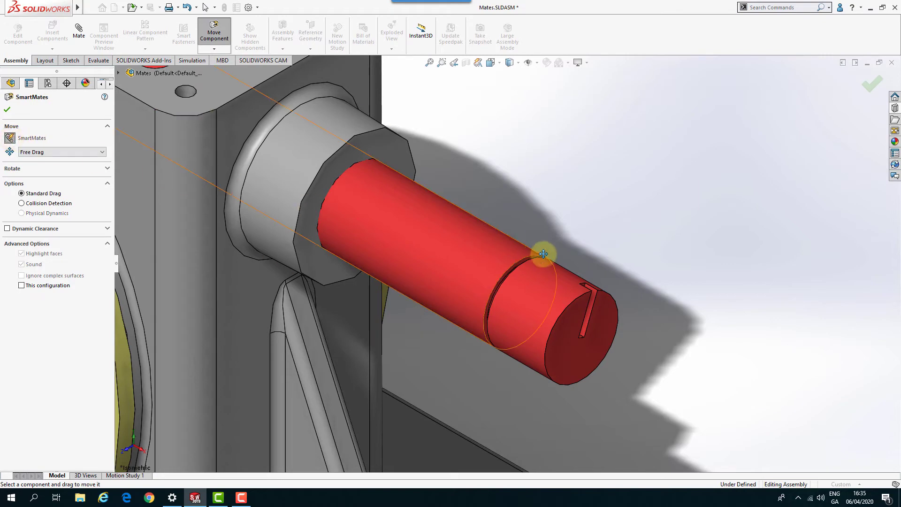
scroll(516, 268, "down", 5)
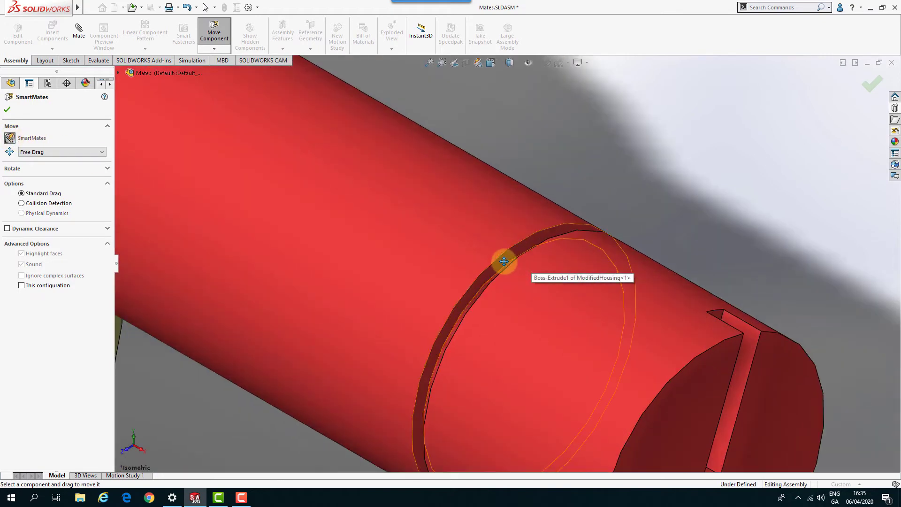
double_click(504, 261)
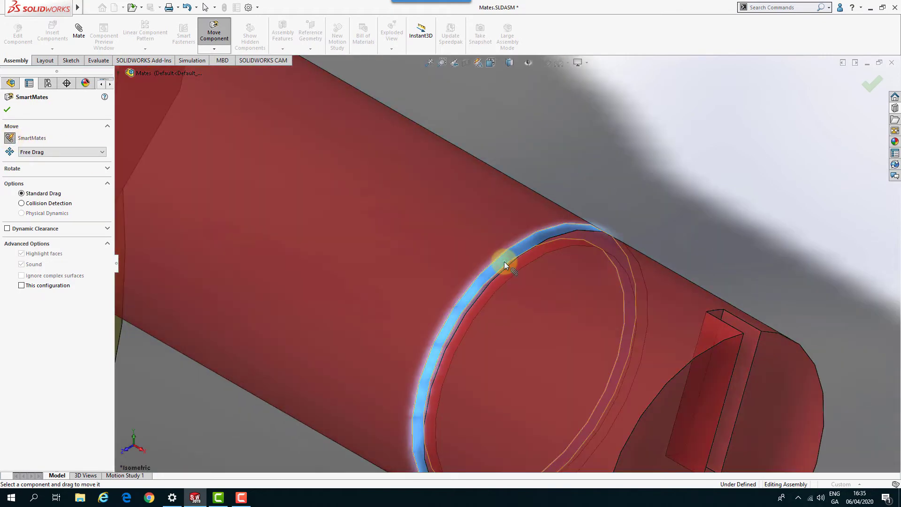
scroll(504, 261, "up", 6)
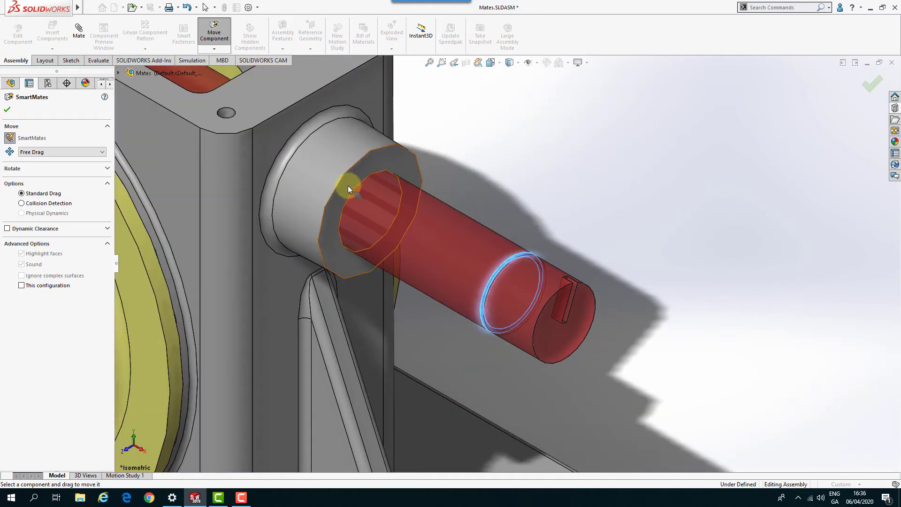
left_click(348, 185)
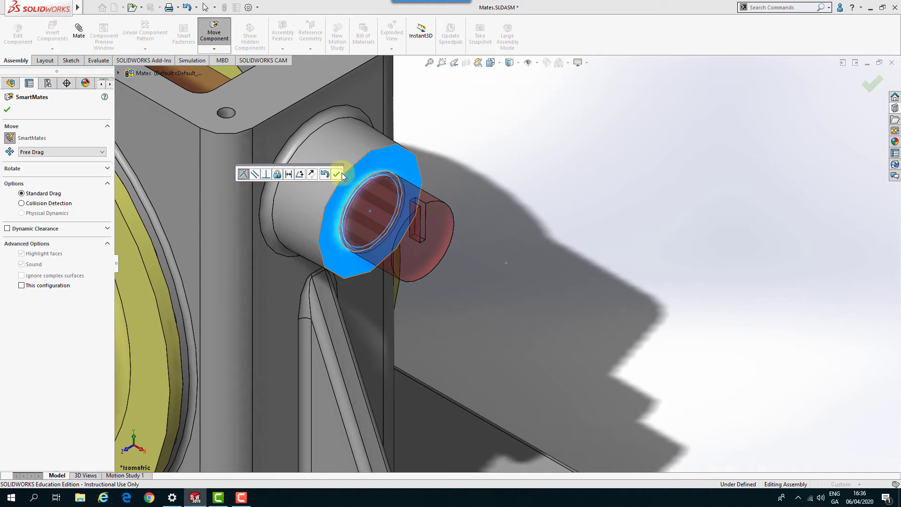
left_click(338, 175)
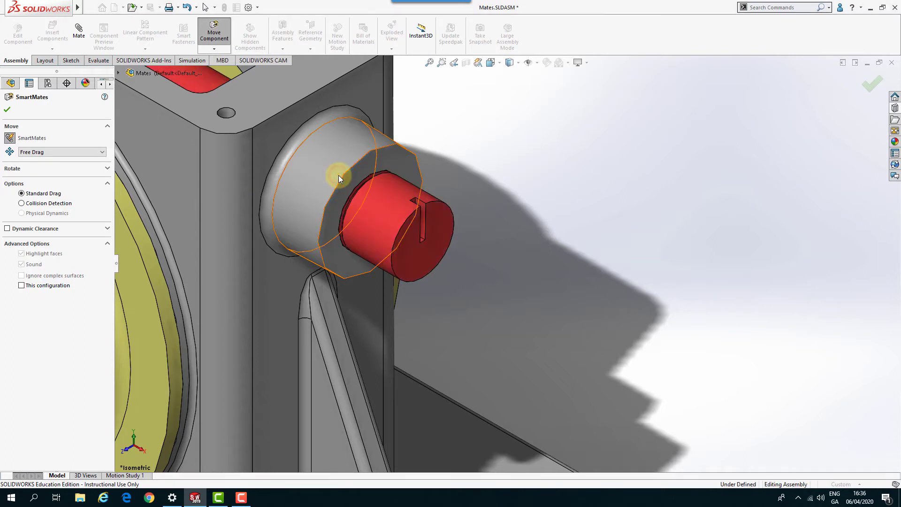
left_click(8, 109)
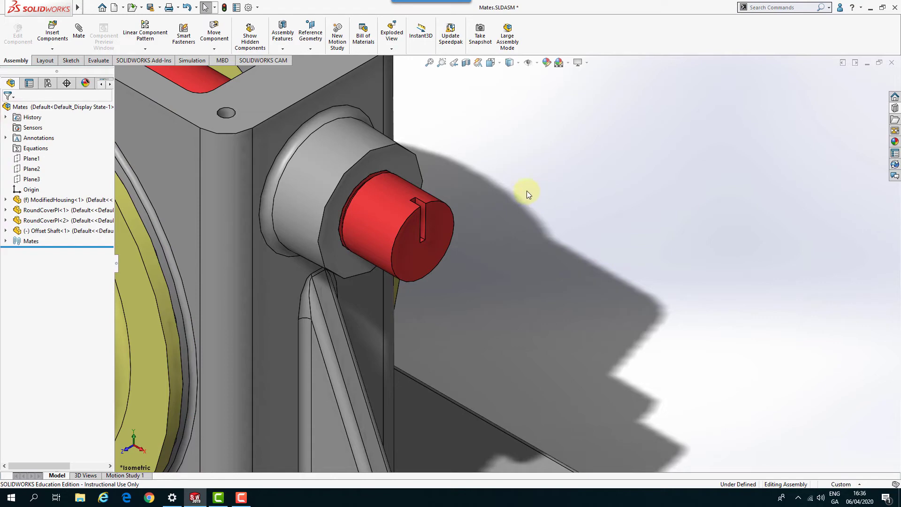
key("f")
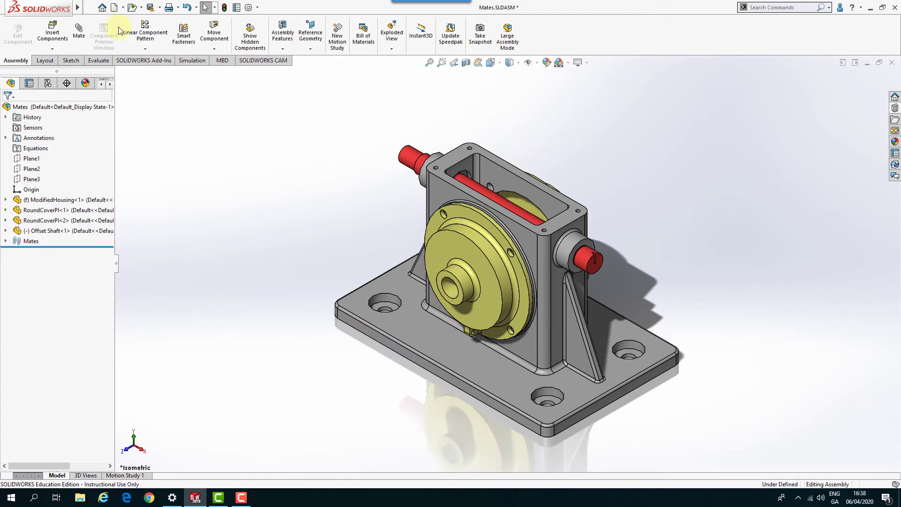
- Open the Shaft.SLDPRT part from the SmartMates folder
left_click(131, 7)
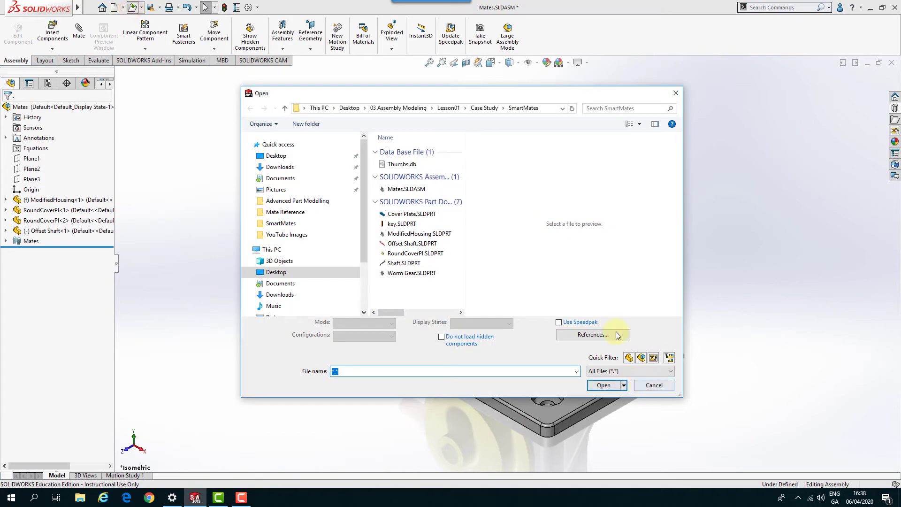
left_click(407, 263)
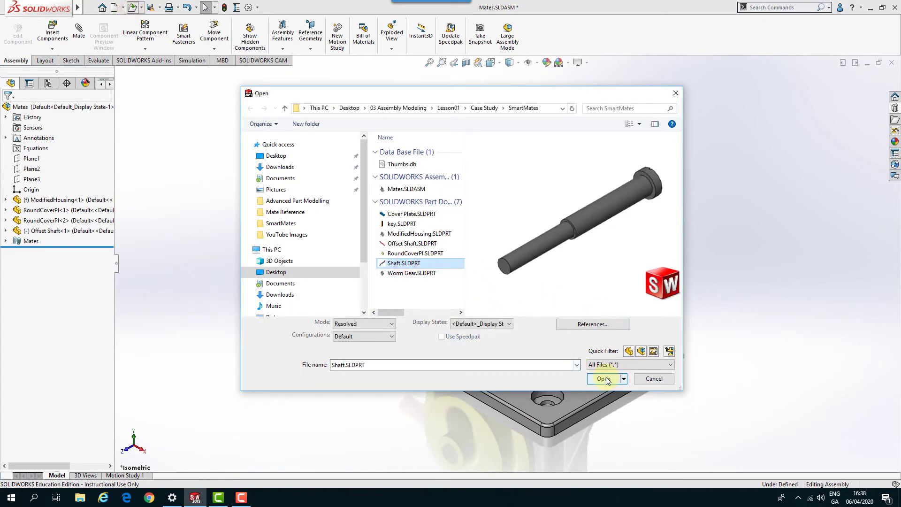
left_click(604, 382)
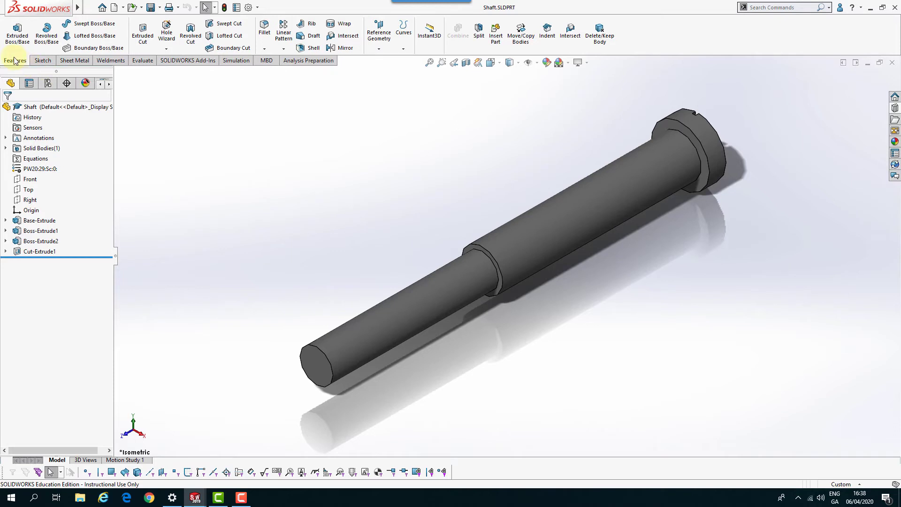
- Create a mate reference named Default with the circular edge where the shaft body meets its head as primary entity
left_click(379, 49)
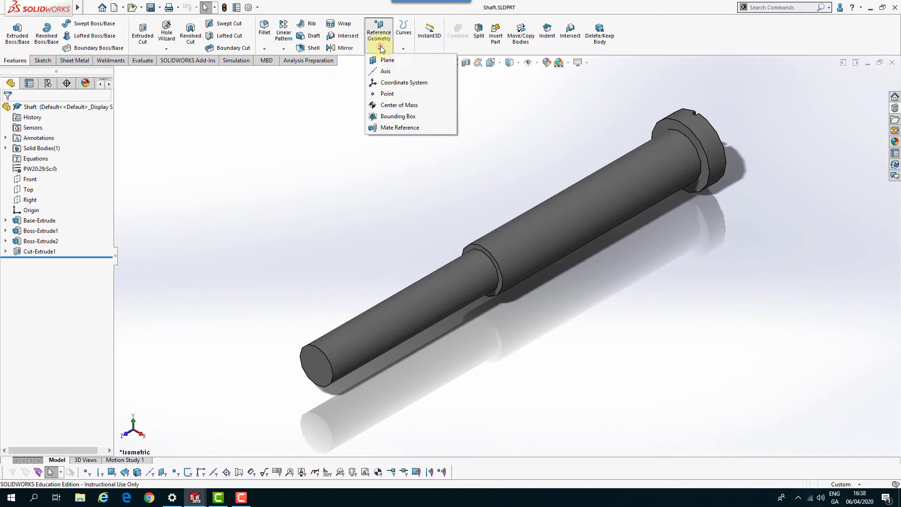
left_click(388, 128)
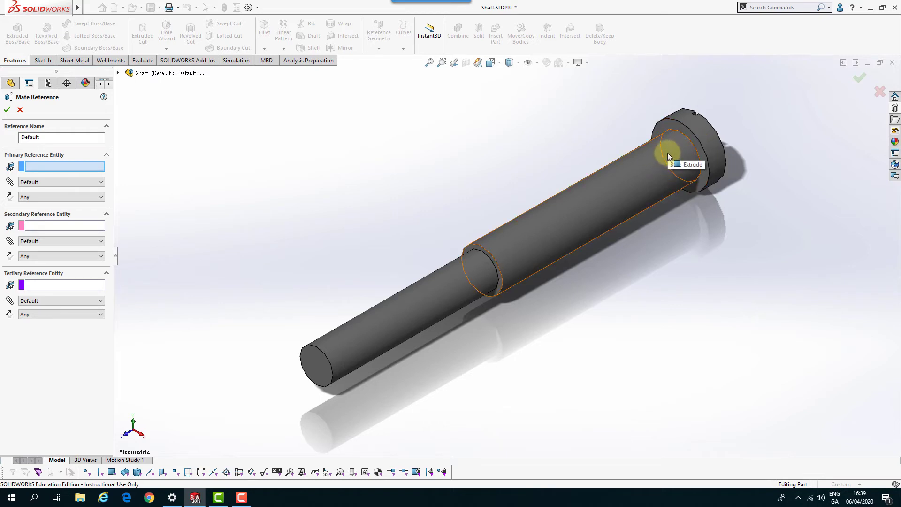
left_click(691, 143)
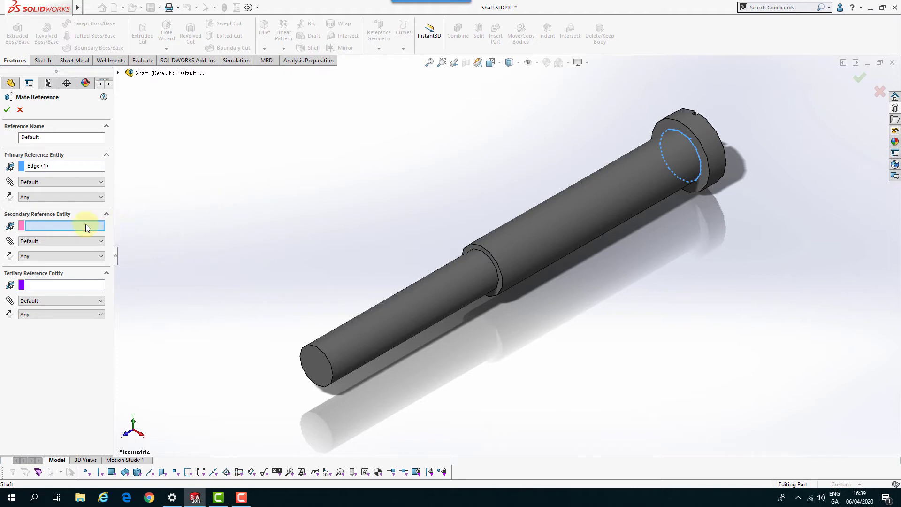
left_click(36, 141)
left_click(7, 109)
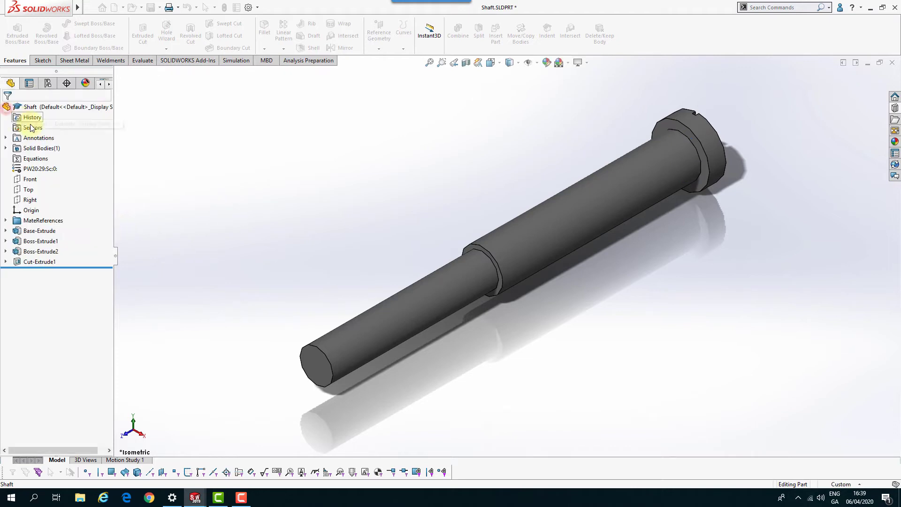
- Expand the shaft's MateReferences folder, save the part and switch to the Mates assembly window
left_click(7, 221)
left_click(43, 232)
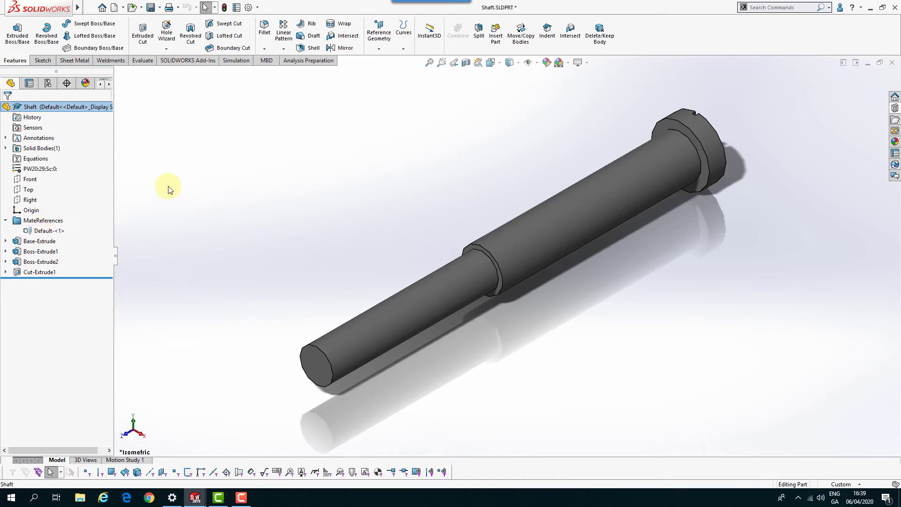
left_click(151, 8)
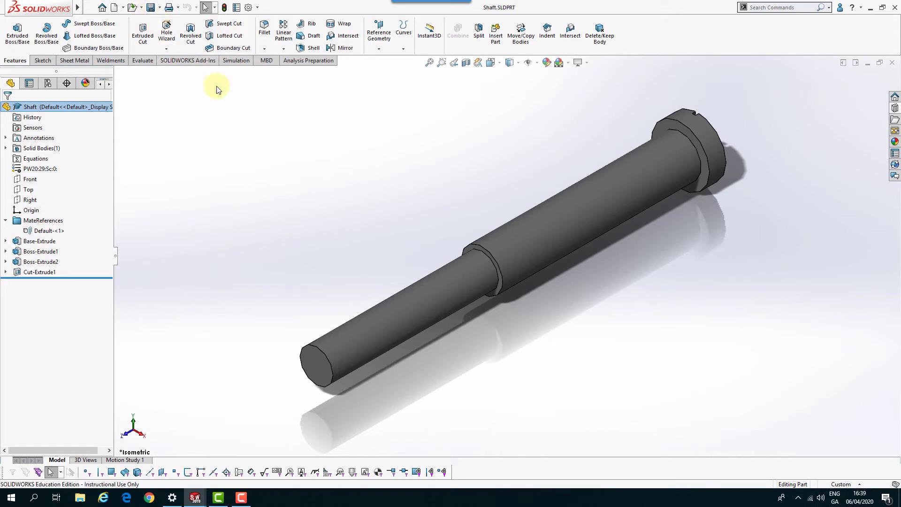
left_click(222, 8)
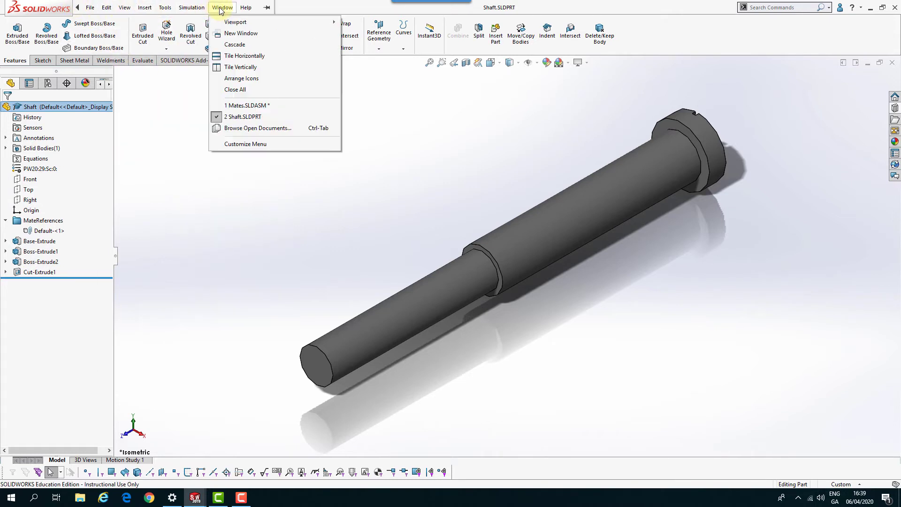
left_click(242, 106)
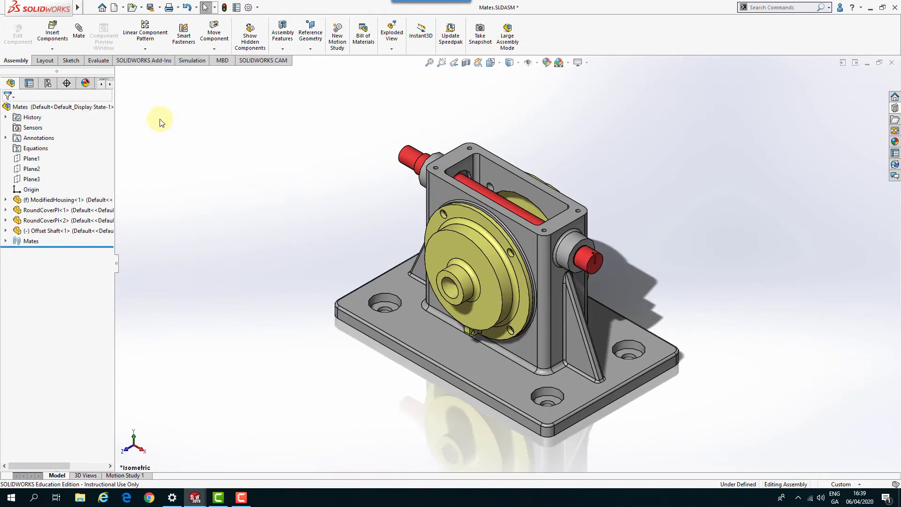
- Insert the Shaft component and snap it into the hub bore of the rear round cover using its mate reference
left_click(53, 33)
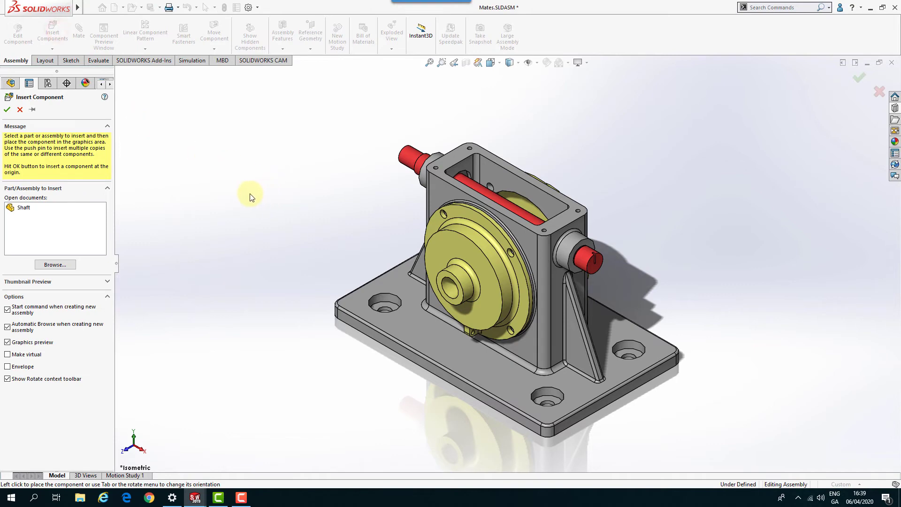
left_click(23, 207)
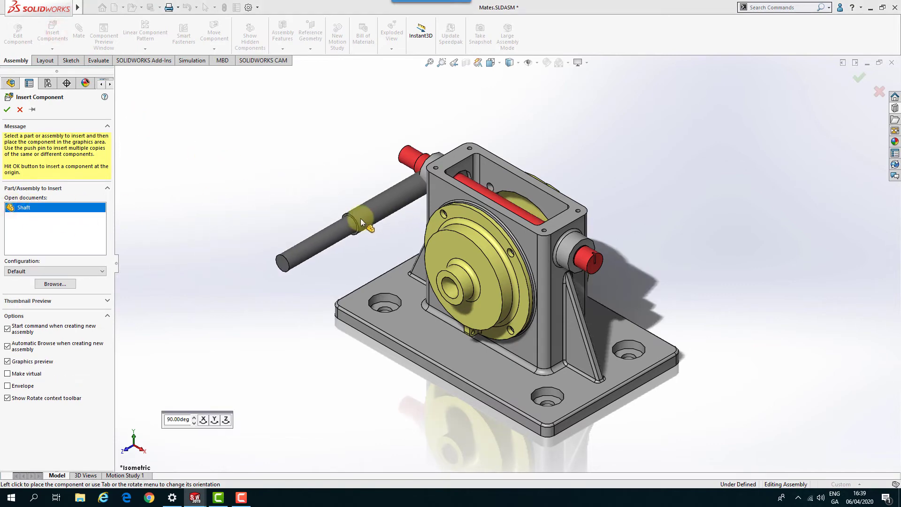
middle_click_drag(330, 241, 324, 280)
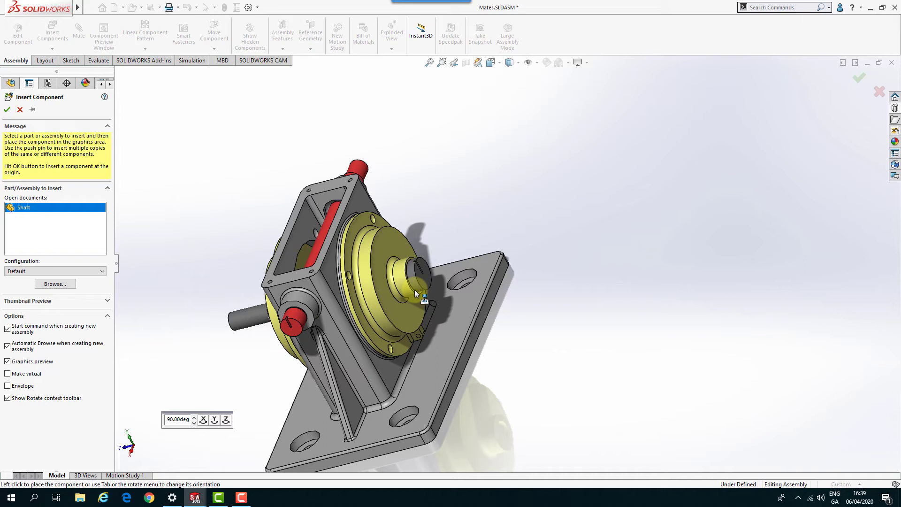
left_click(415, 289)
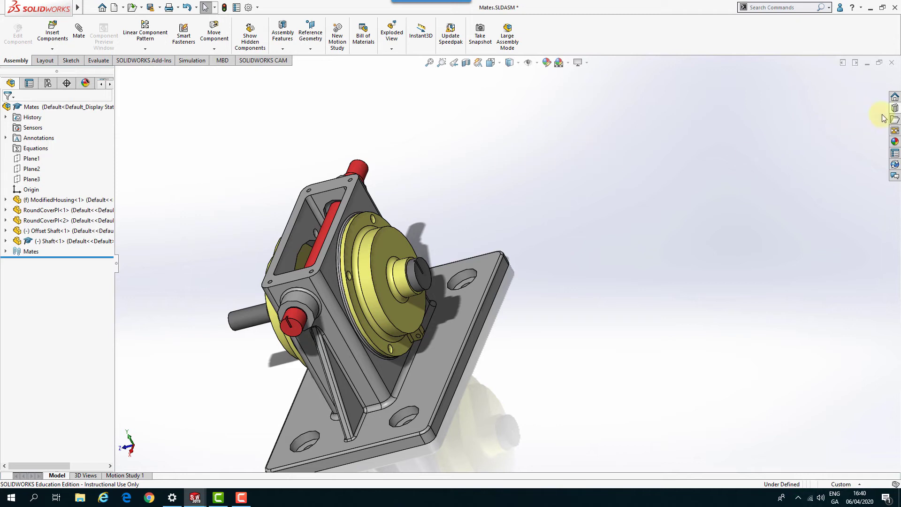
- Delete the Shaft component from the Mates assembly
left_click(895, 108)
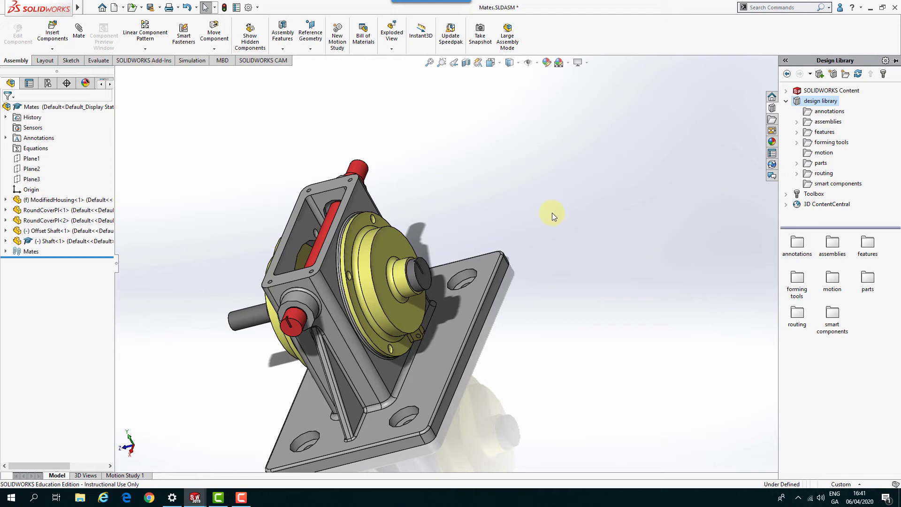
right_click(56, 241)
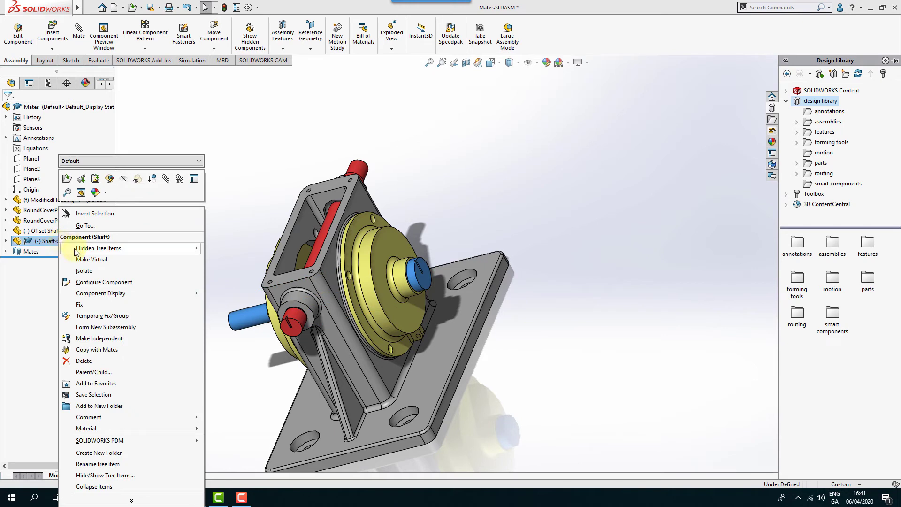
left_click(83, 361)
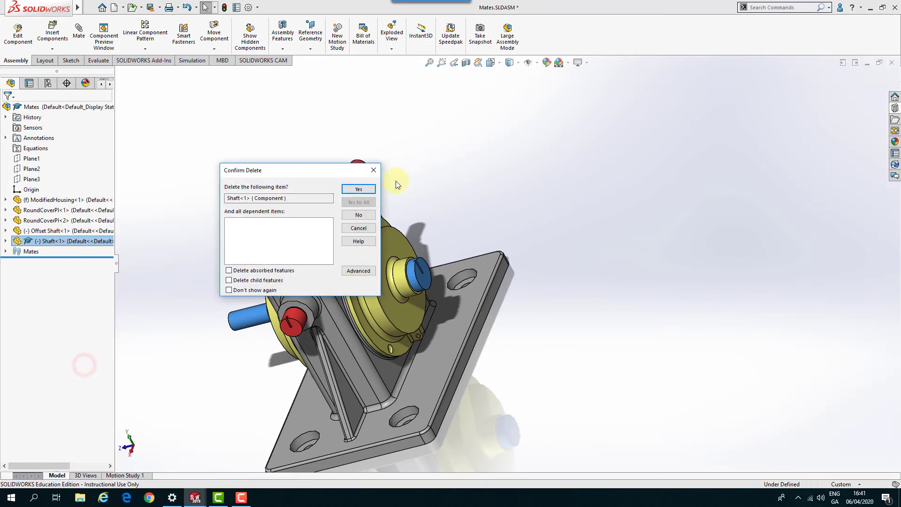
left_click(367, 189)
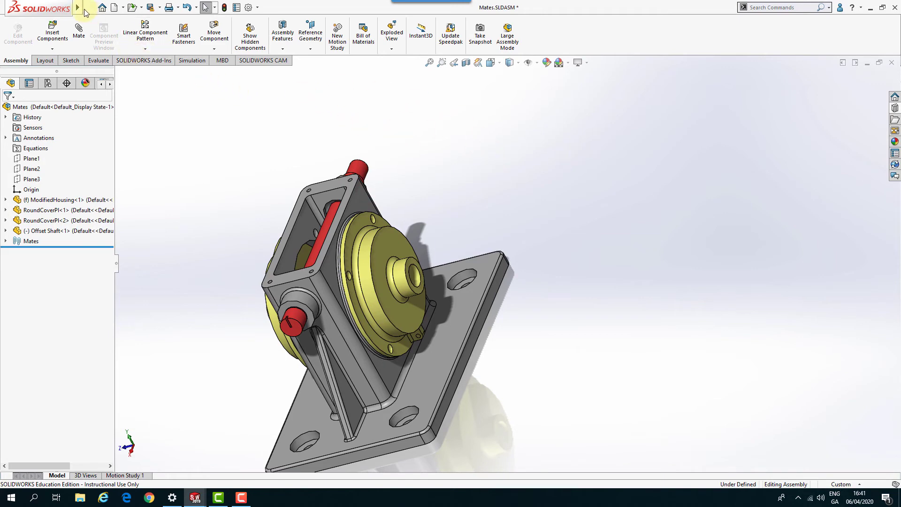
- Switch to the Shaft.SLDPRT window and open the Design Library's hardware folder under parts
mouse_move(85, 12)
left_click(223, 8)
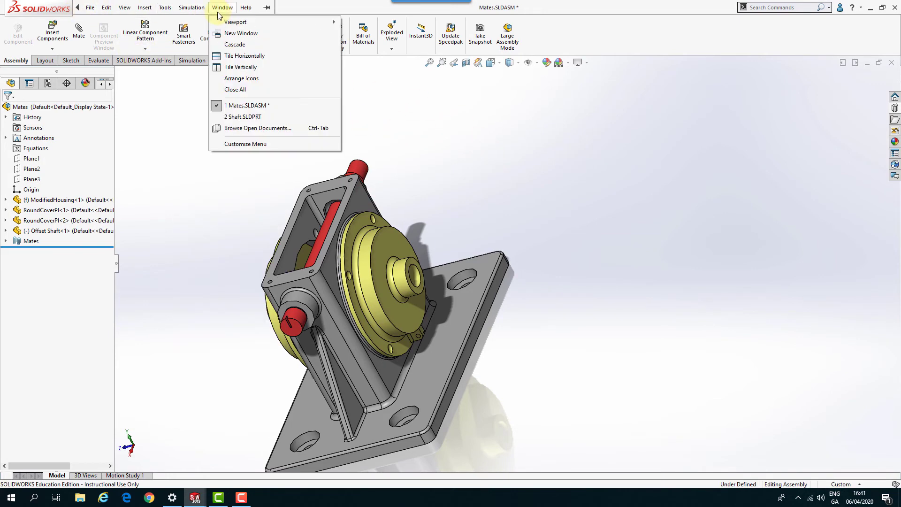
left_click(247, 120)
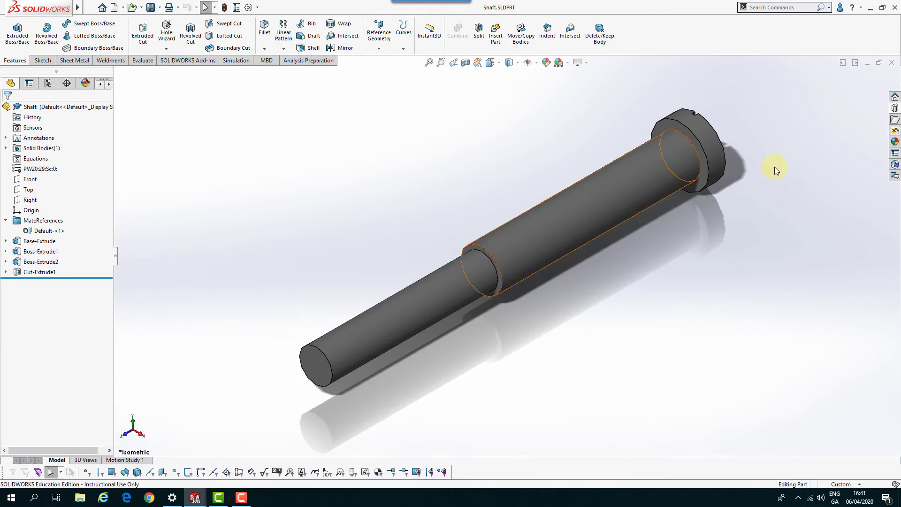
left_click(895, 108)
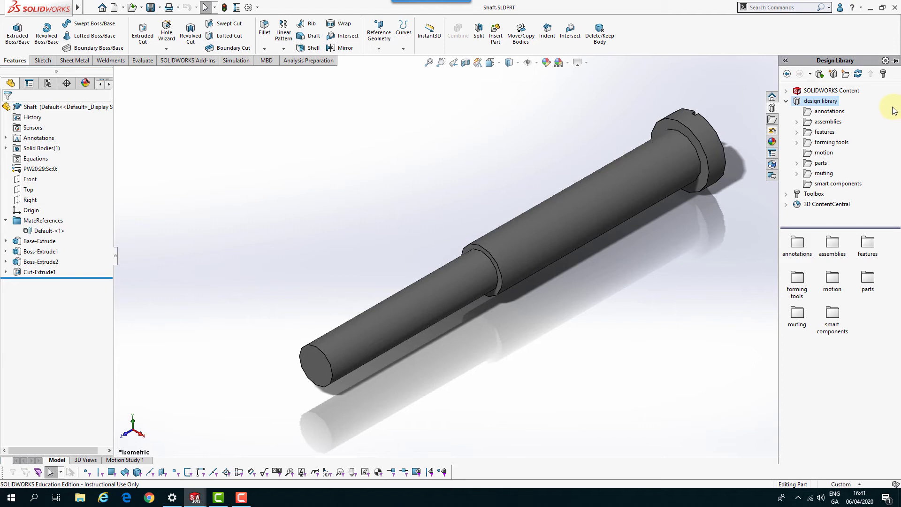
left_click(796, 163)
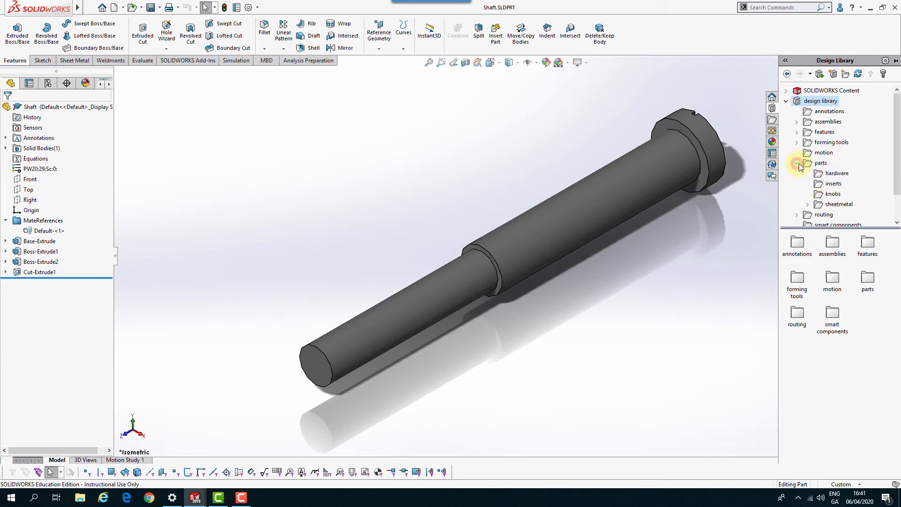
left_click(828, 174)
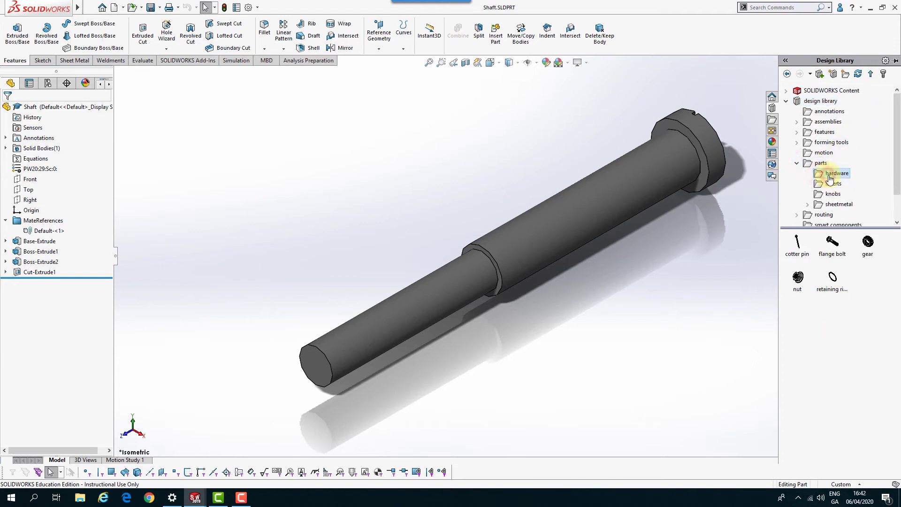
- Add the Shaft part to the Design Library's hardware folder under the file name Shaft_DL
left_click(820, 78)
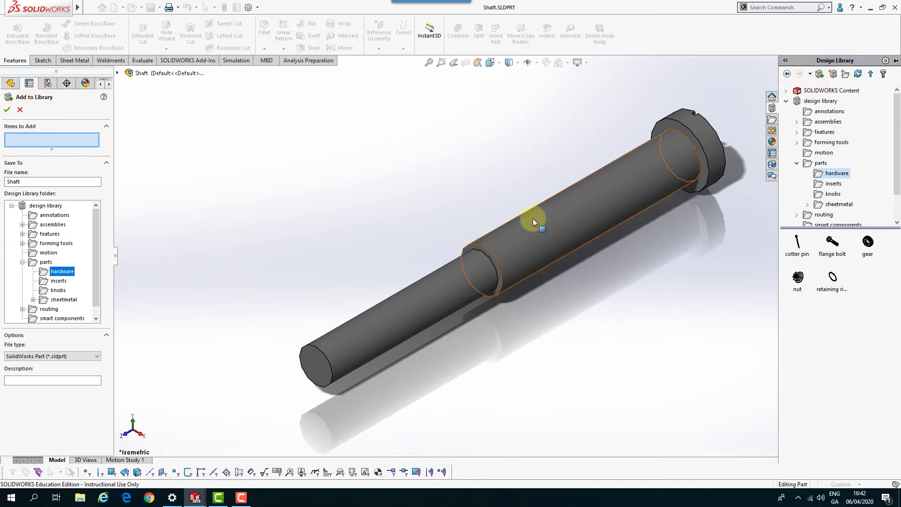
left_click(535, 237)
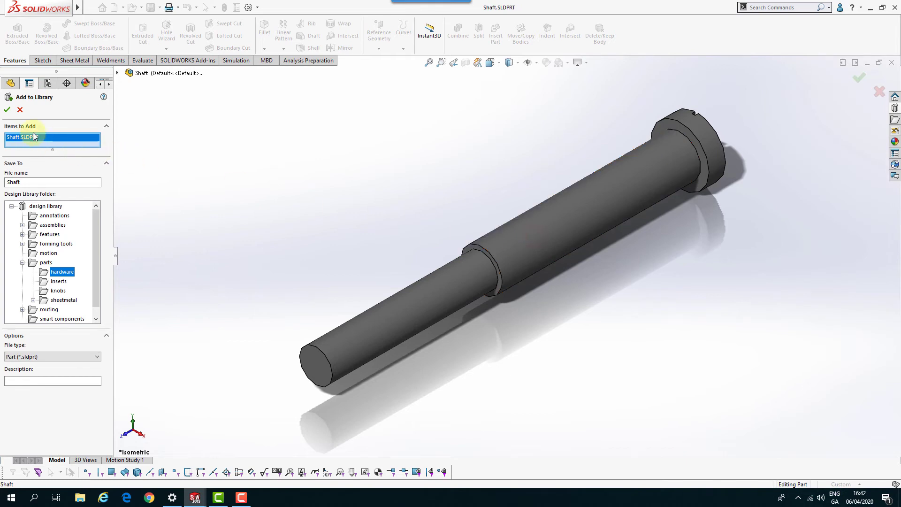
left_click(29, 182)
type("_DL")
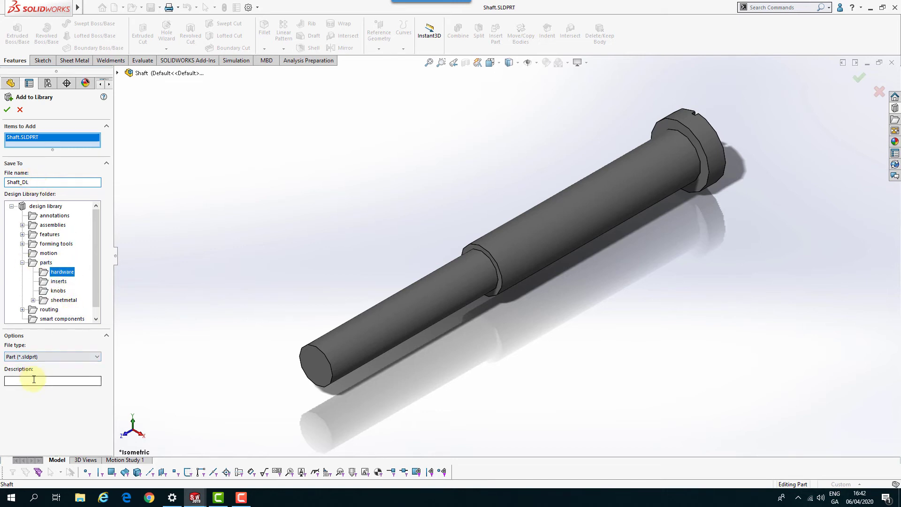
left_click(7, 111)
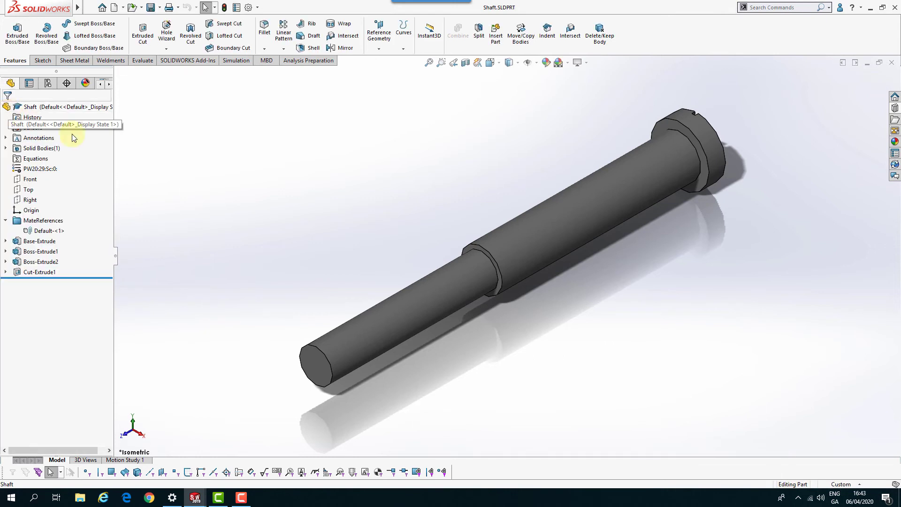
- Check the hardware folder for the Shaft_DL entry and close the Shaft part window
left_click(895, 107)
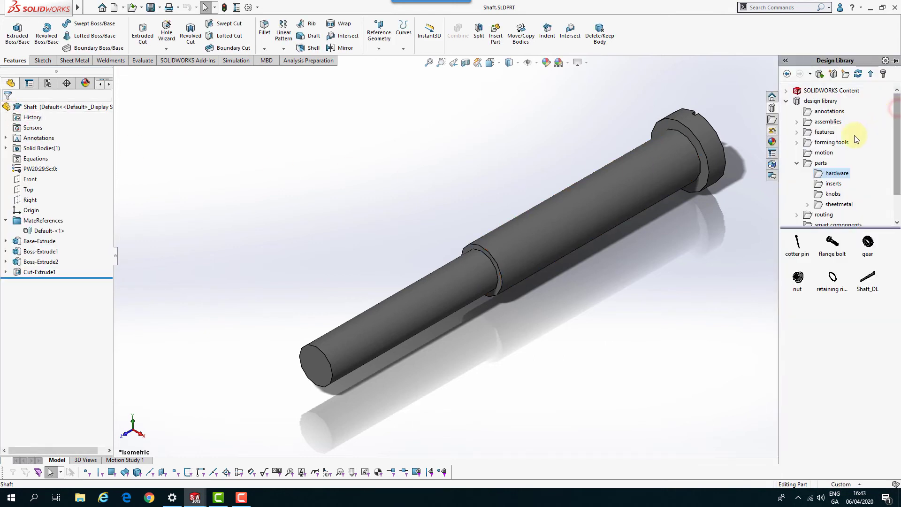
mouse_move(874, 284)
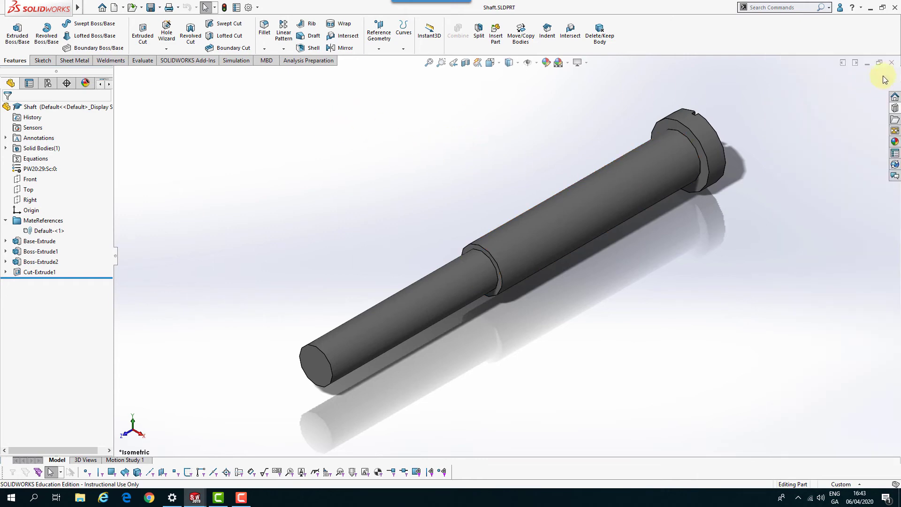
left_click(891, 62)
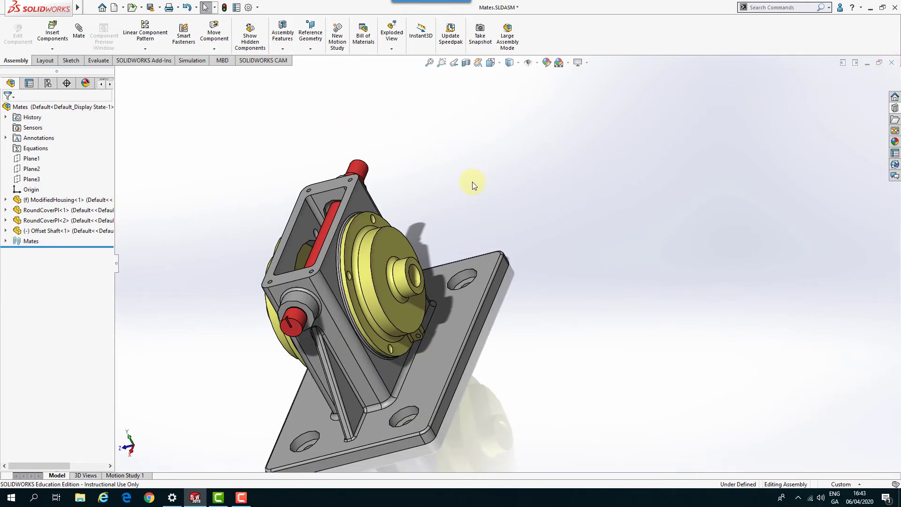
- Insert Shaft_DL from the hardware library folder into the round cover's hub bore, using configuration S102B
key("ctrl+7")
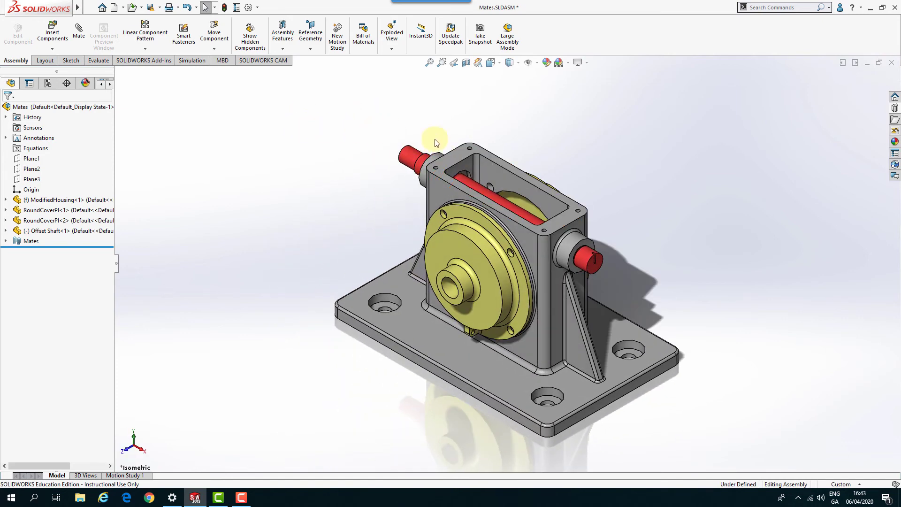
left_click(894, 108)
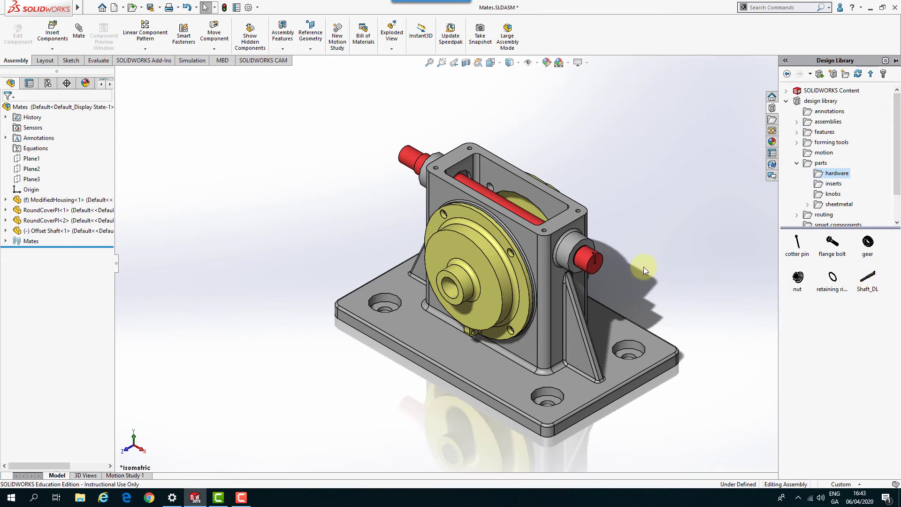
middle_click_drag(640, 261, 584, 272)
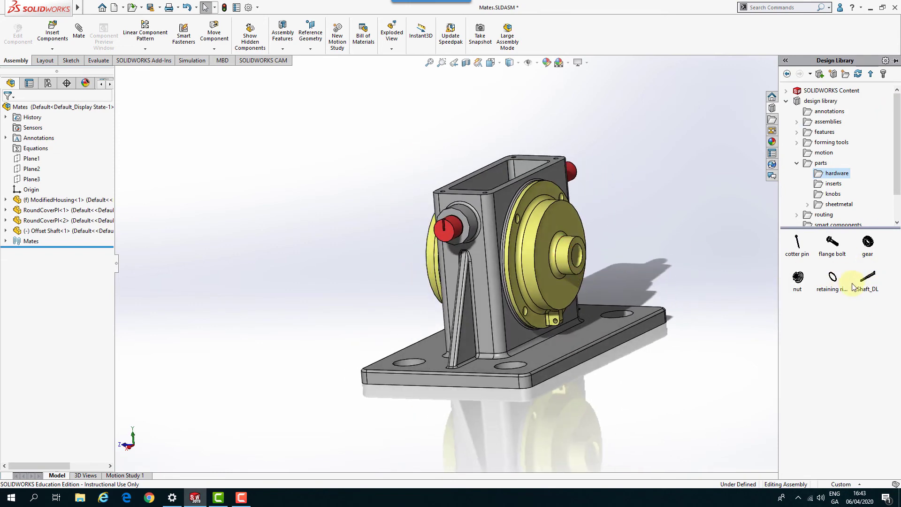
left_click_drag(871, 278, 574, 257)
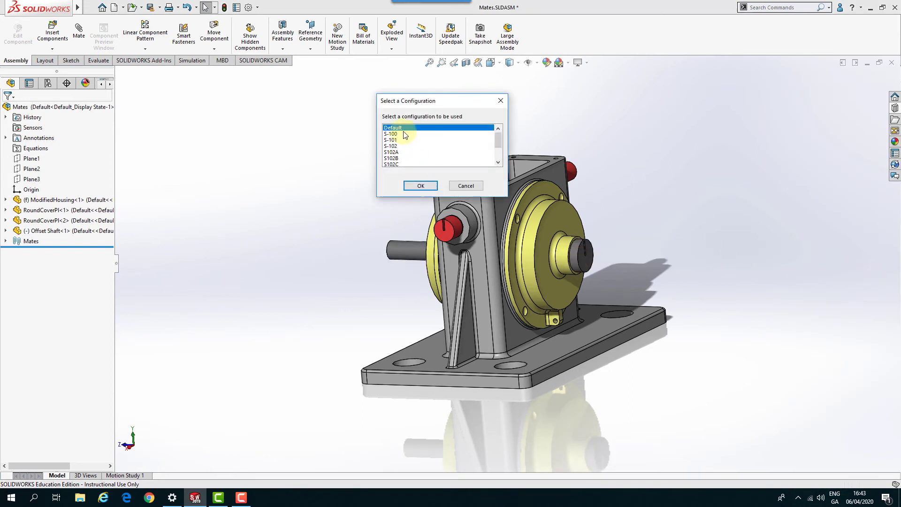
left_click(393, 159)
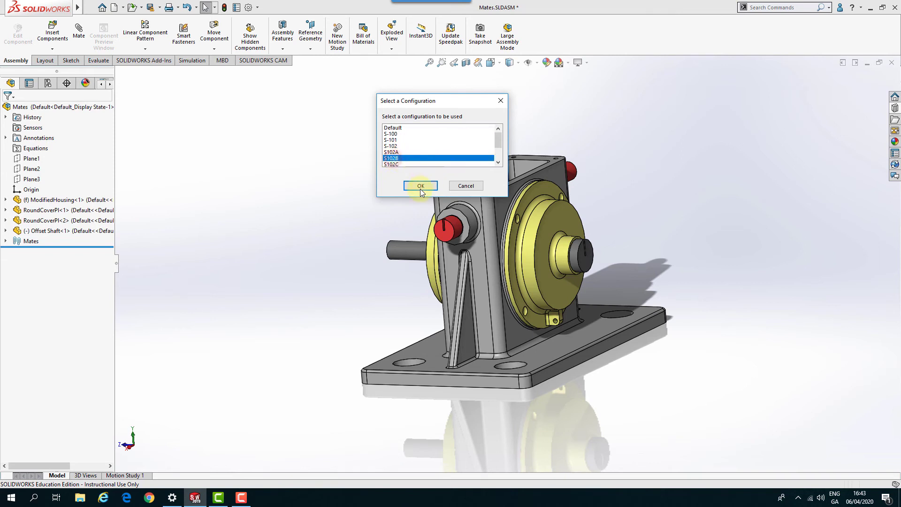
left_click_drag(498, 142, 506, 153)
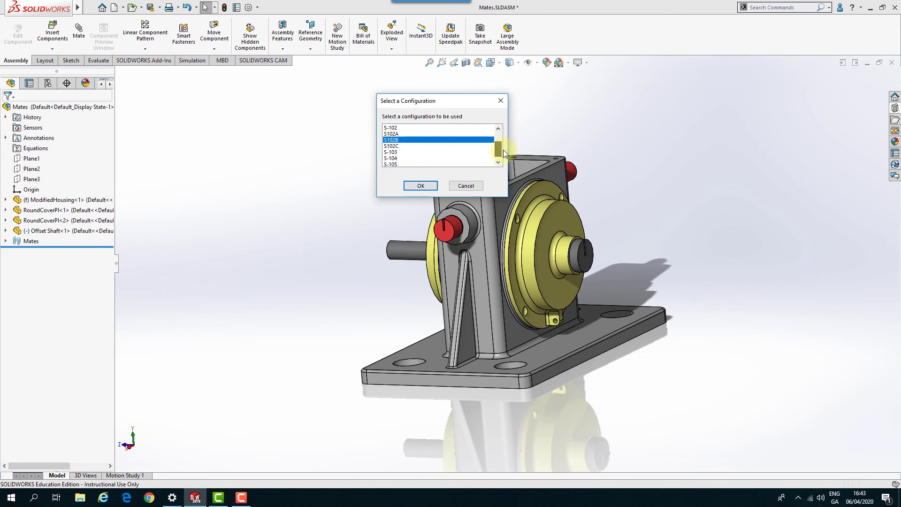
left_click(420, 186)
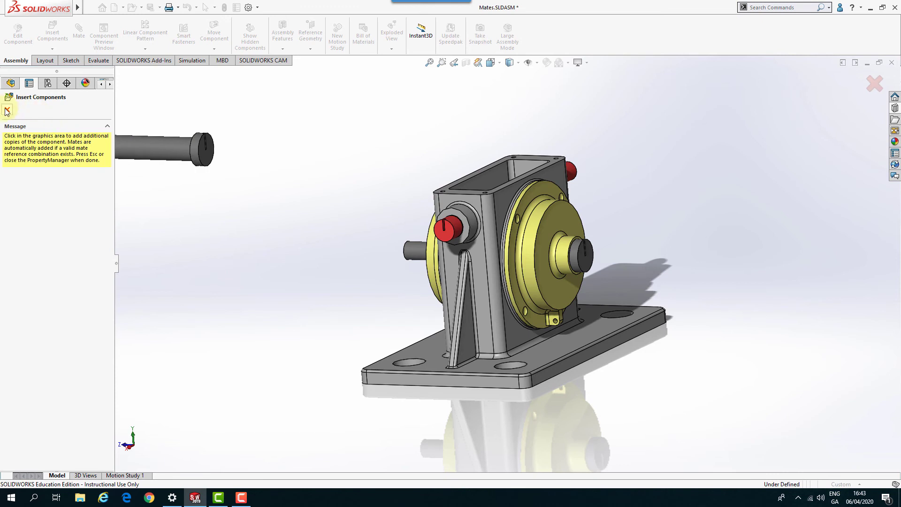
key("Escape")
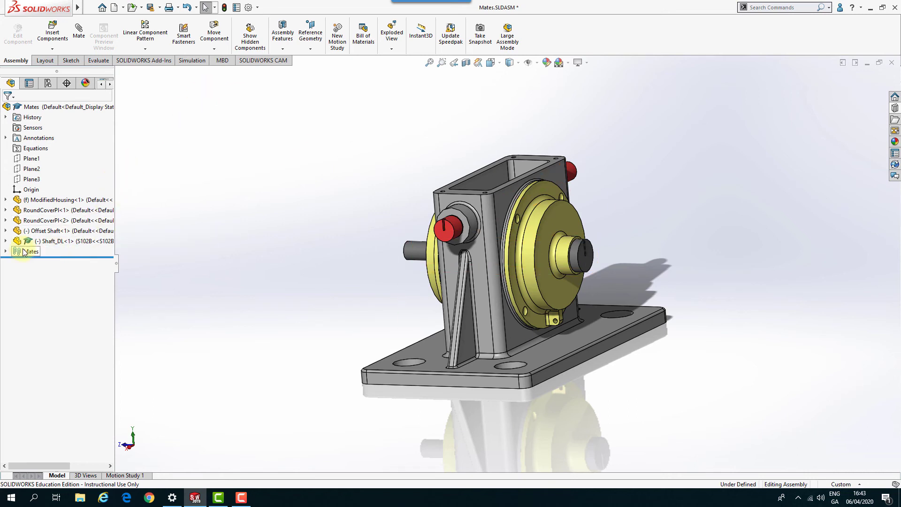
- Examine the mates listed under the Shaft_DL component in the assembly tree
left_click(6, 241)
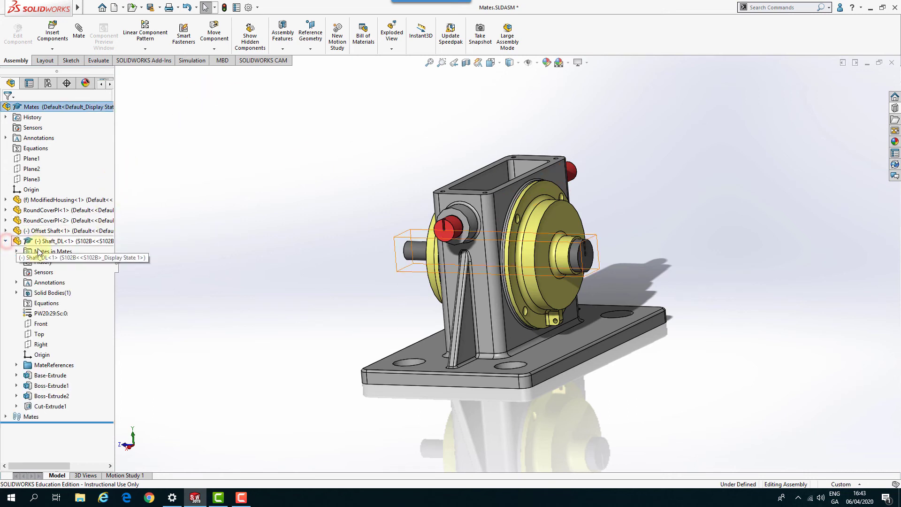
left_click(17, 252)
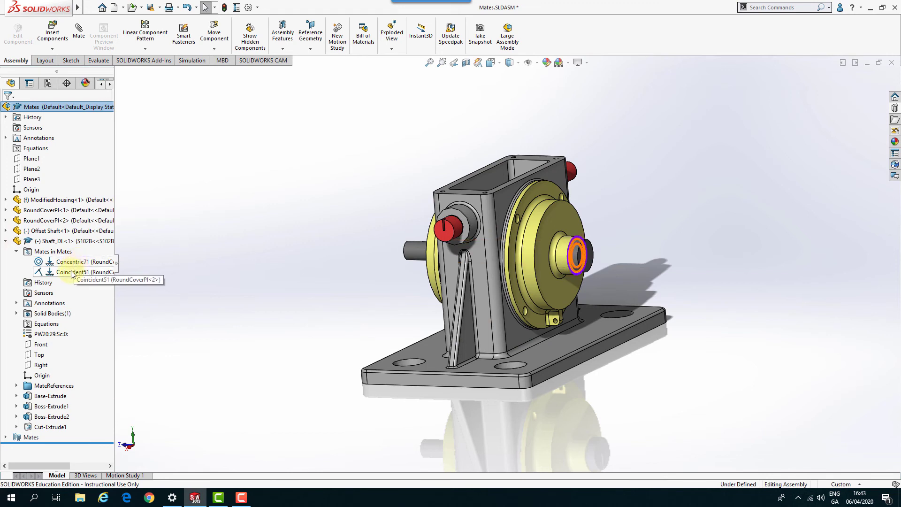
mouse_move(73, 274)
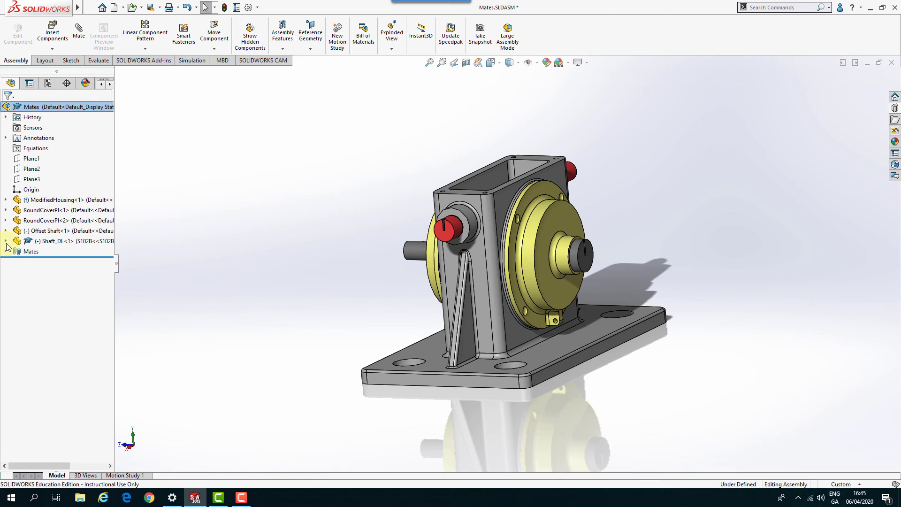
- Edit the Offset Shaft in the assembly and create a Default mate reference with captured Face1 as the concentric, aligned primary entity
key("ctrl+7")
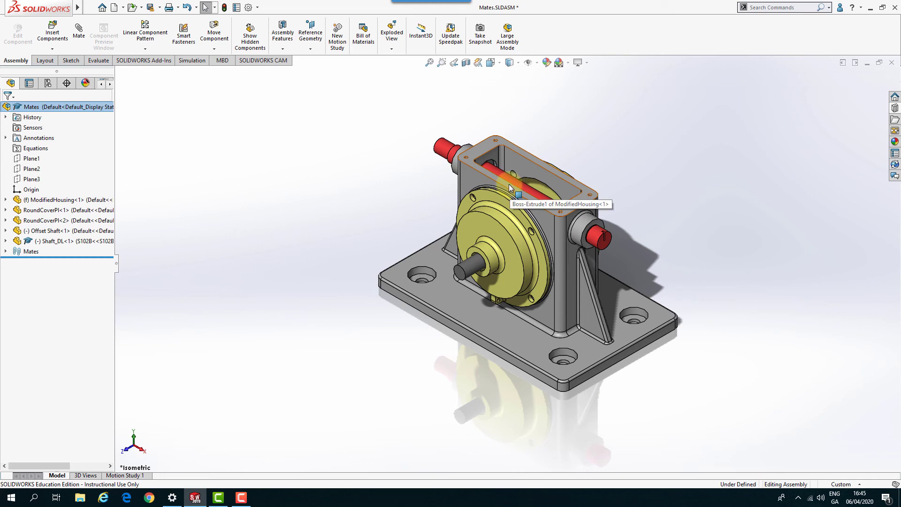
right_click(53, 232)
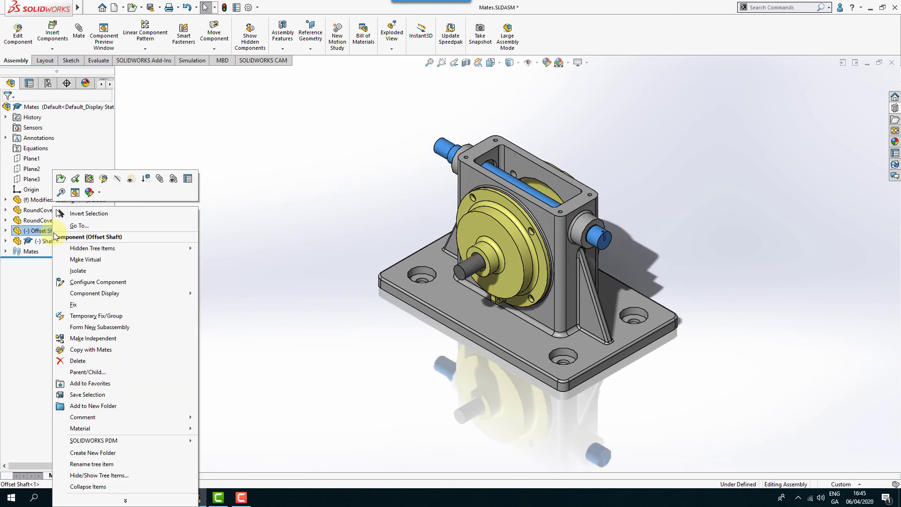
left_click(104, 179)
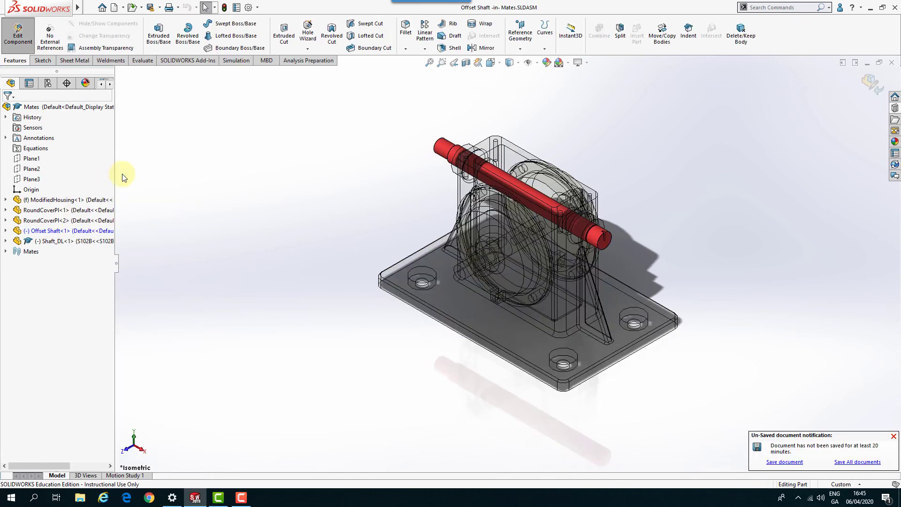
left_click(522, 48)
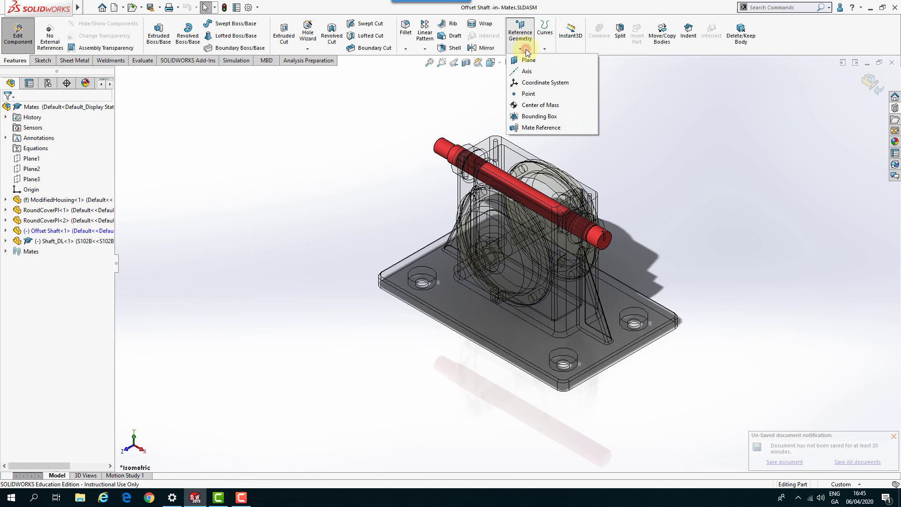
left_click(540, 131)
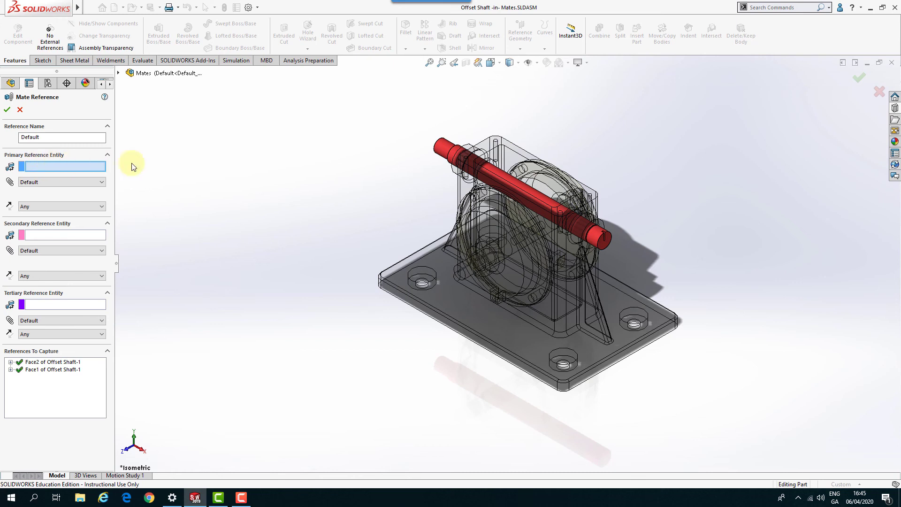
left_click(57, 370)
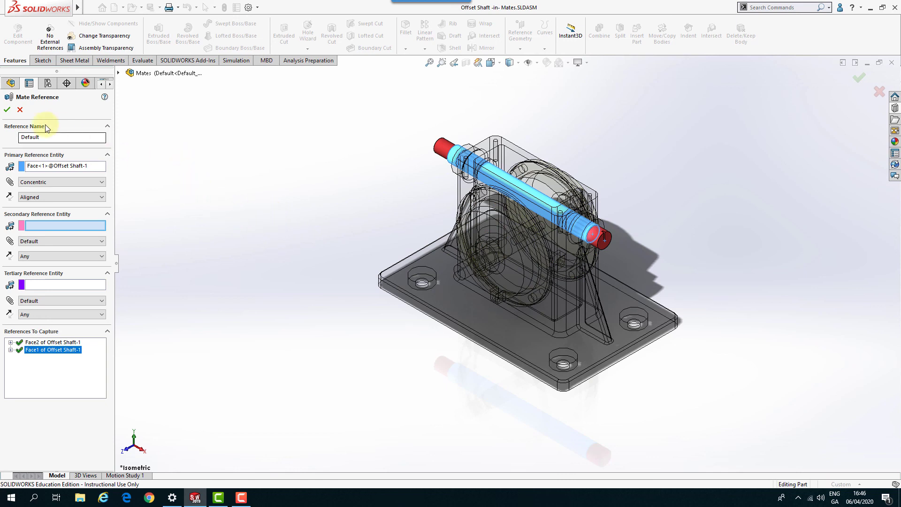
left_click(6, 110)
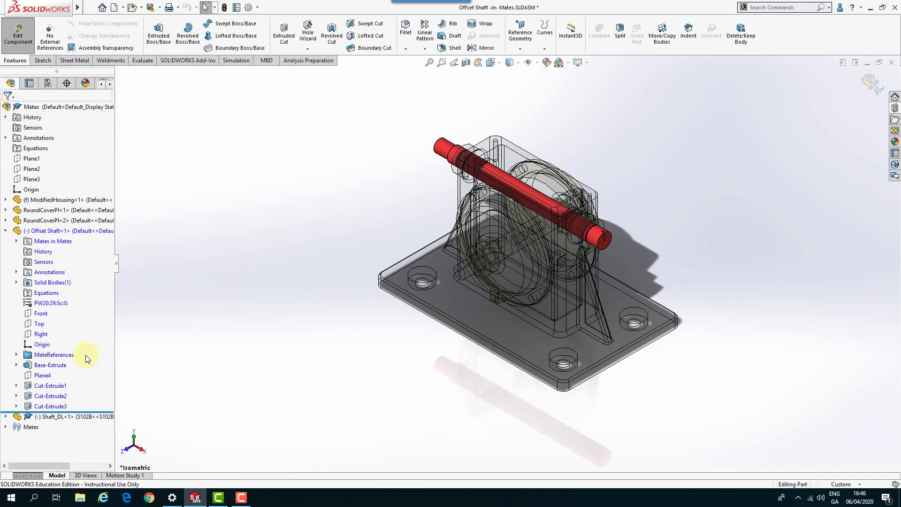
- Expand the Offset Shaft's MateReferences folder and return to editing the assembly
left_click(16, 355)
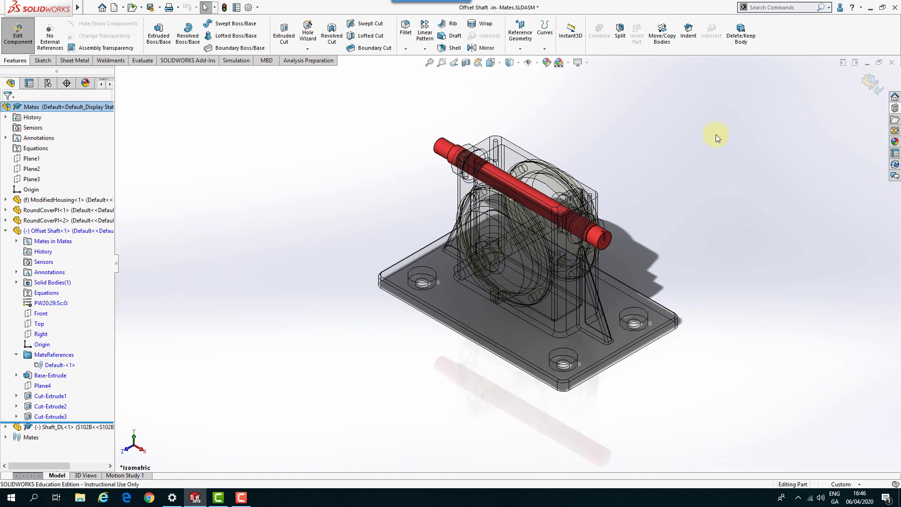
left_click(863, 83)
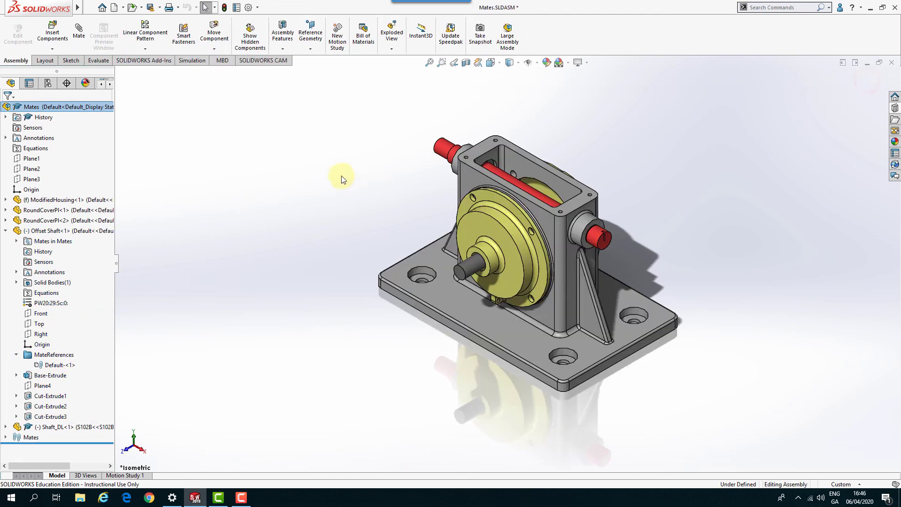